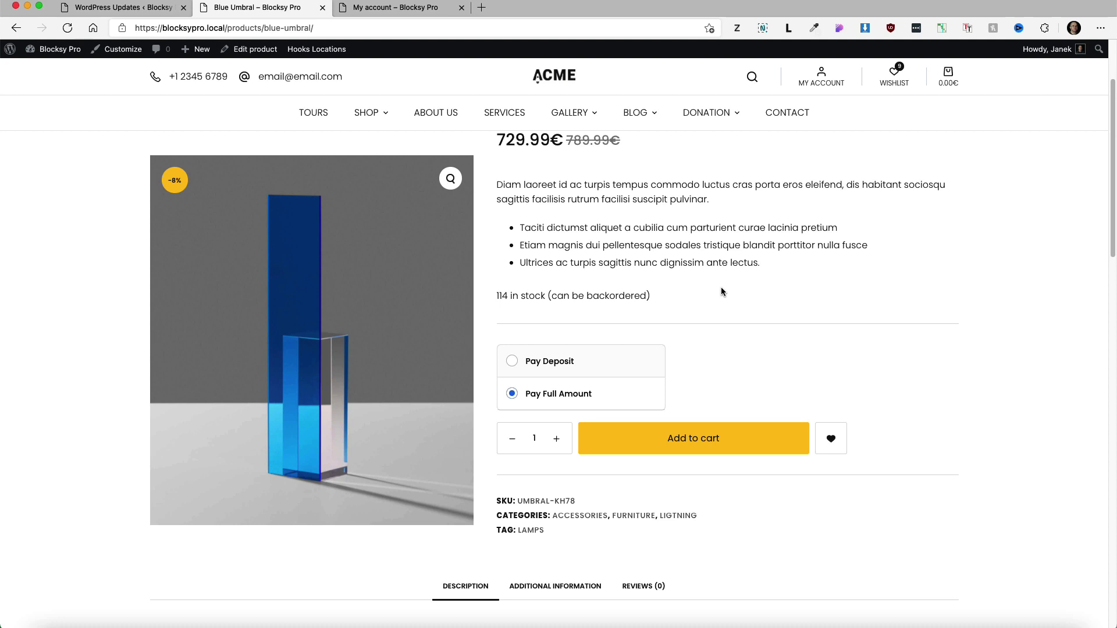
- Choose Pay Deposit for one Blue Umbral and add it to the cart
{"action": "scroll", "coordinate": [721, 287], "scroll_direction": "up", "scroll_amount": 2}
{"action": "scroll", "coordinate": [727, 326], "scroll_direction": "down", "scroll_amount": 1}
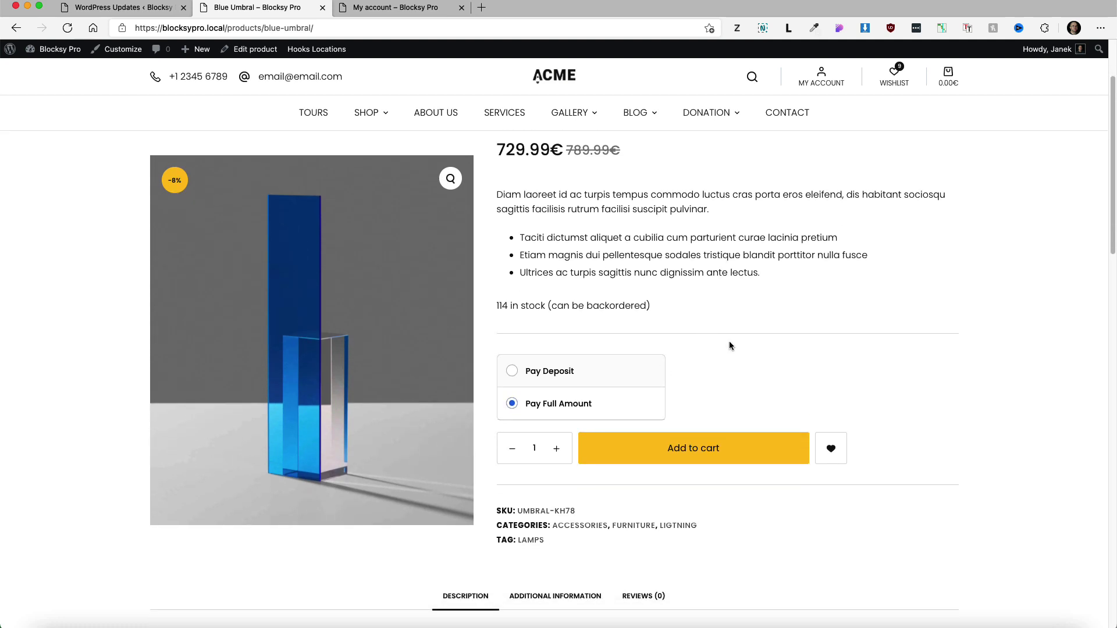
{"action": "left_click", "coordinate": [561, 371]}
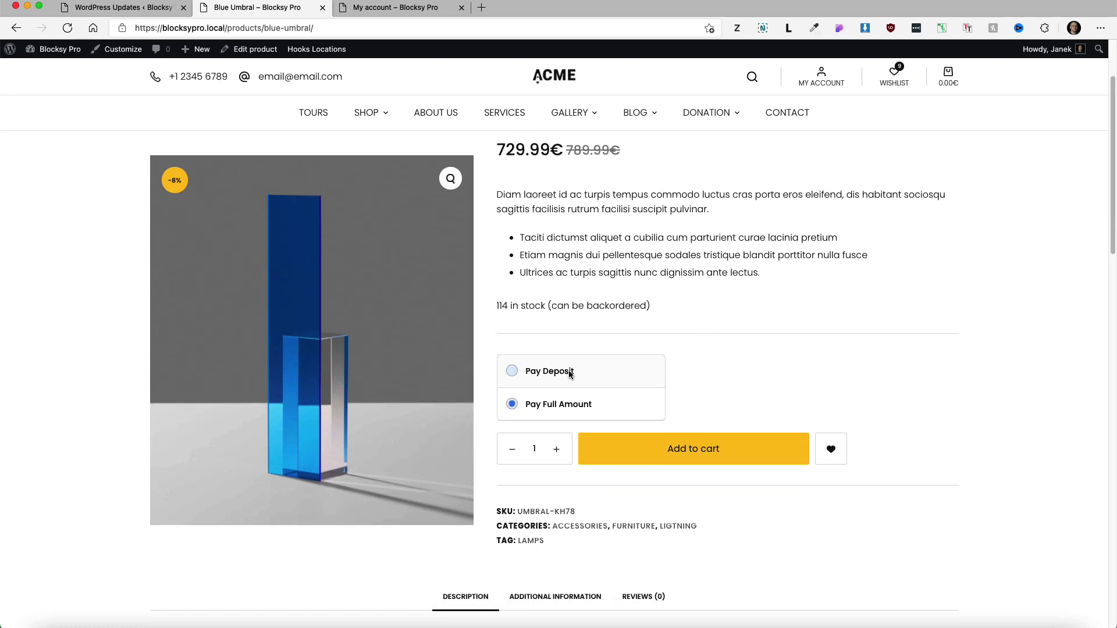
{"action": "left_click_drag", "start_coordinate": [534, 384], "coordinate": [671, 394]}
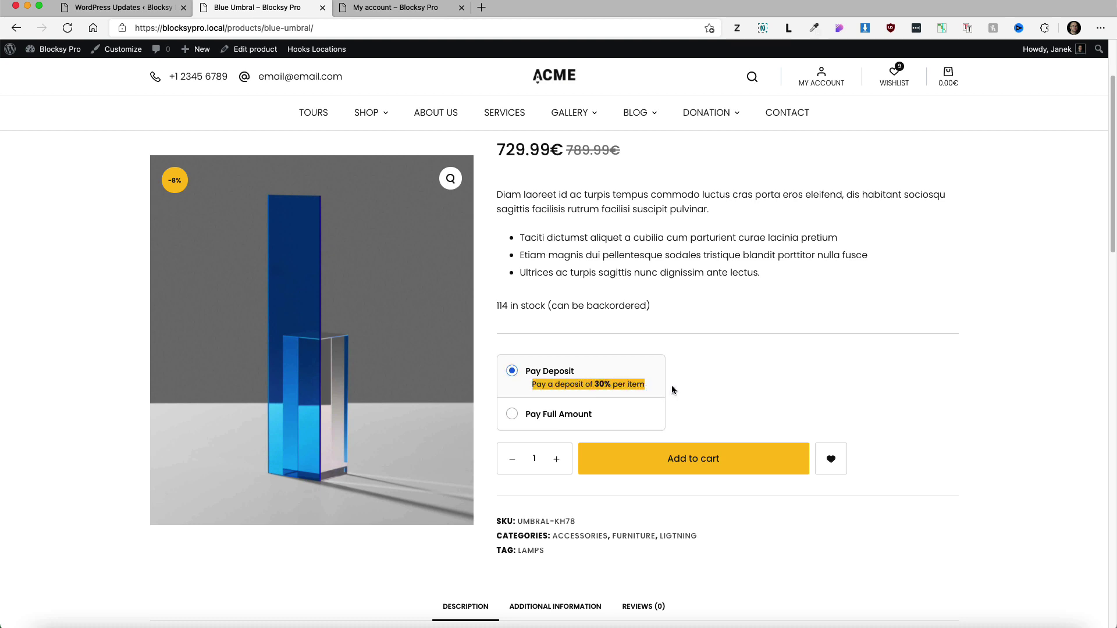
{"action": "left_click", "coordinate": [691, 458]}
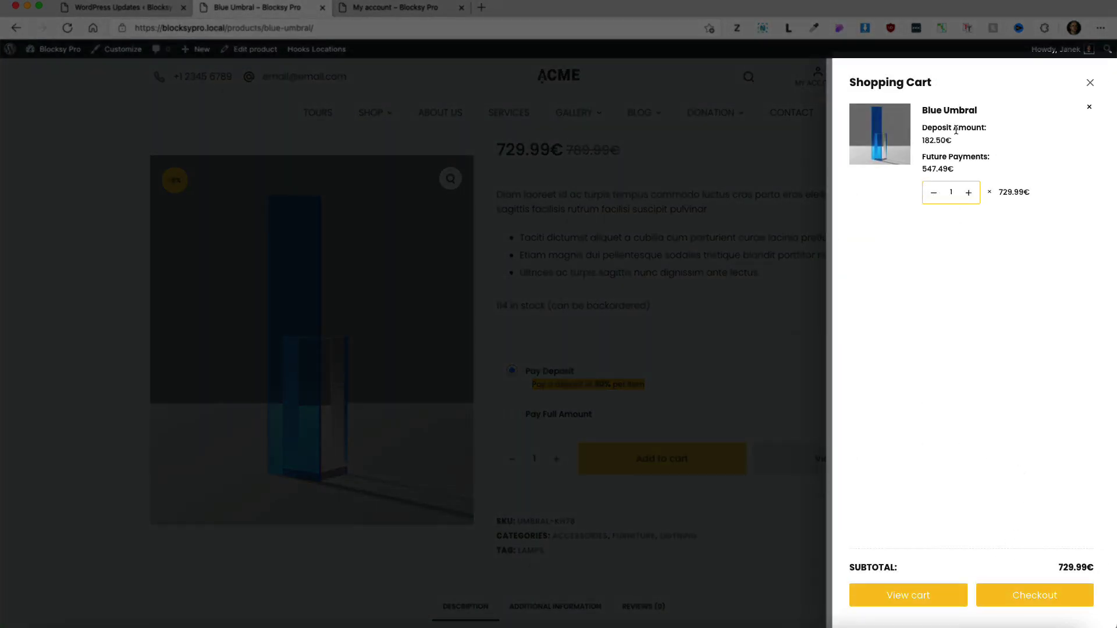
- Check the cart's deposit amount and future payments, and proceed to checkout
{"action": "left_click_drag", "start_coordinate": [925, 126], "coordinate": [1004, 132]}
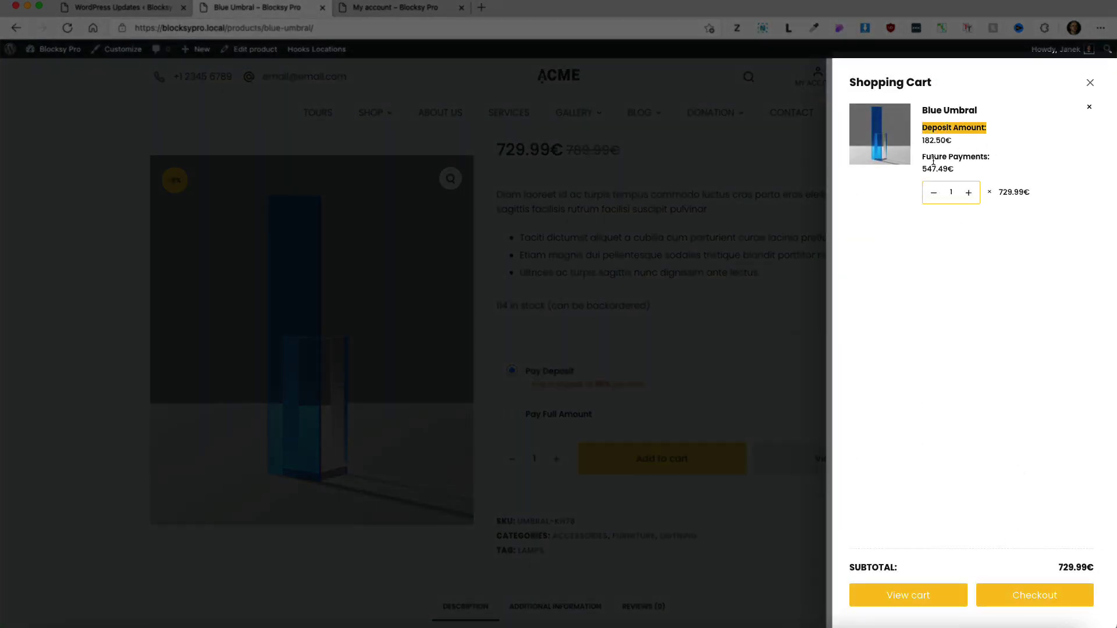
{"action": "left_click_drag", "start_coordinate": [924, 156], "coordinate": [990, 163]}
{"action": "left_click", "coordinate": [1042, 593]}
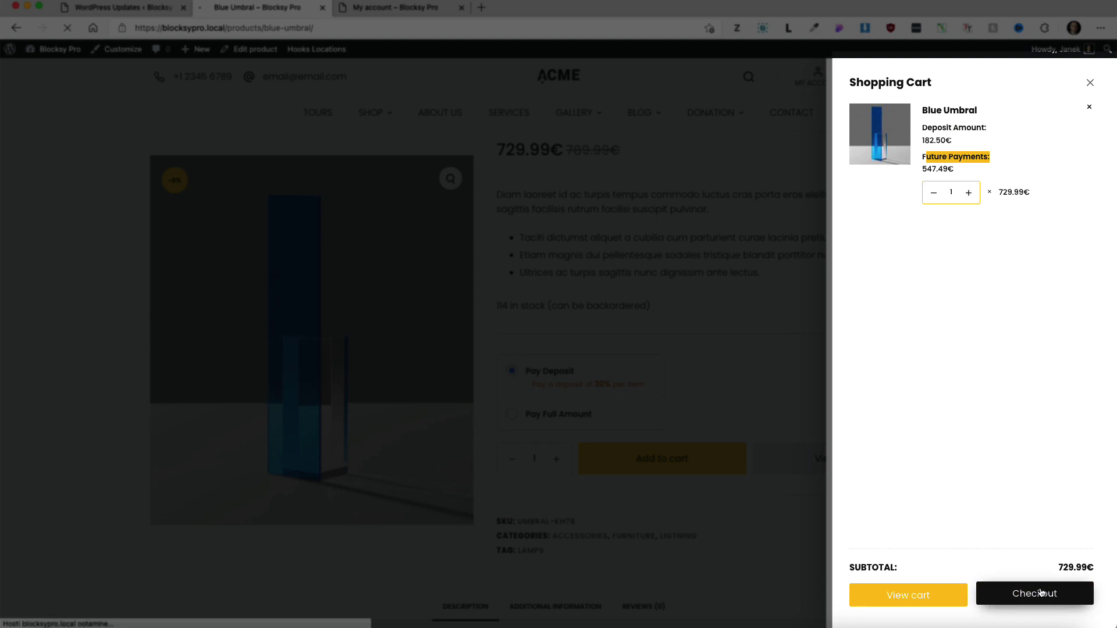
- Examine the checkout order summary for the deposit amount, the amount due today and the future payments
{"action": "scroll", "coordinate": [826, 349], "scroll_direction": "down", "scroll_amount": 3}
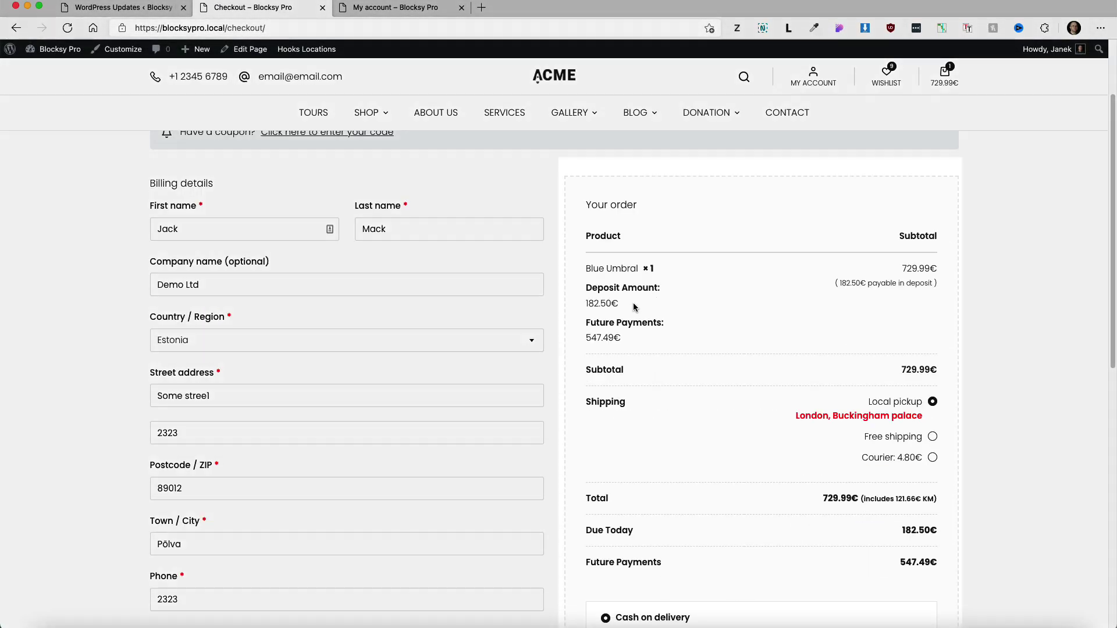
{"action": "left_click_drag", "start_coordinate": [647, 299], "coordinate": [586, 285]}
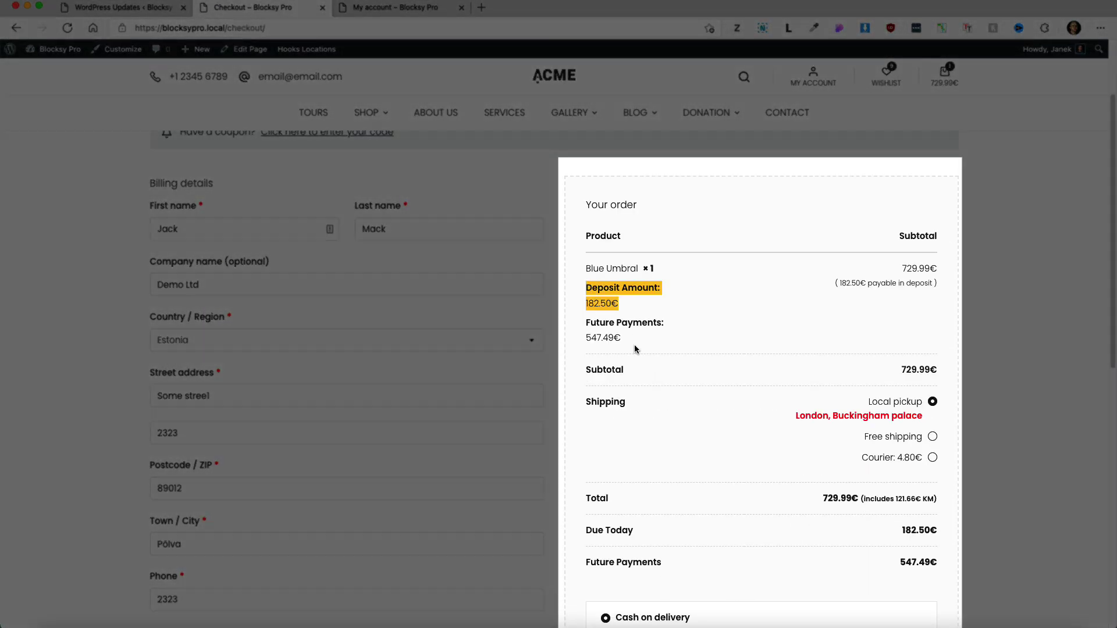
{"action": "left_click_drag", "start_coordinate": [635, 344], "coordinate": [591, 325]}
{"action": "scroll", "coordinate": [669, 401], "scroll_direction": "down", "scroll_amount": 2}
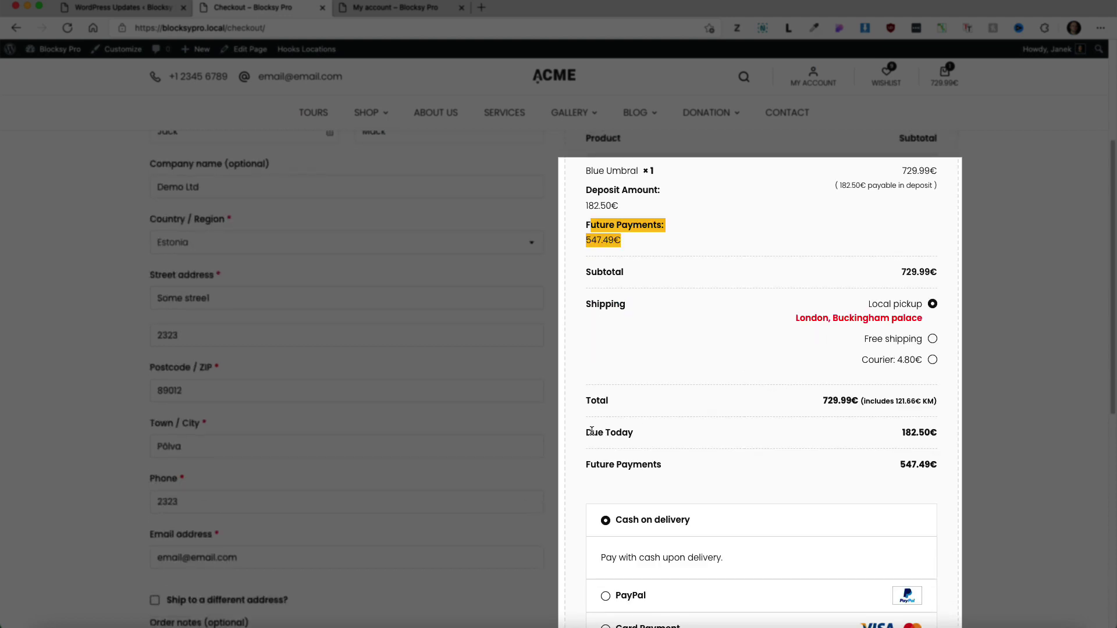
{"action": "left_click_drag", "start_coordinate": [591, 431], "coordinate": [923, 434]}
{"action": "left_click", "coordinate": [947, 437]}
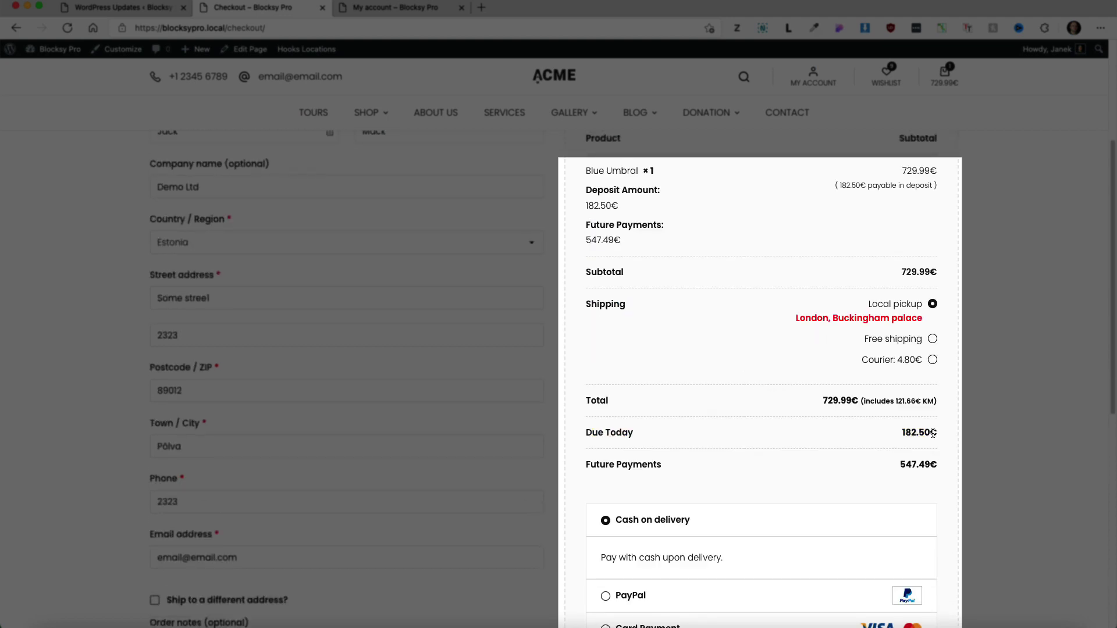
{"action": "left_click_drag", "start_coordinate": [894, 468], "coordinate": [947, 466]}
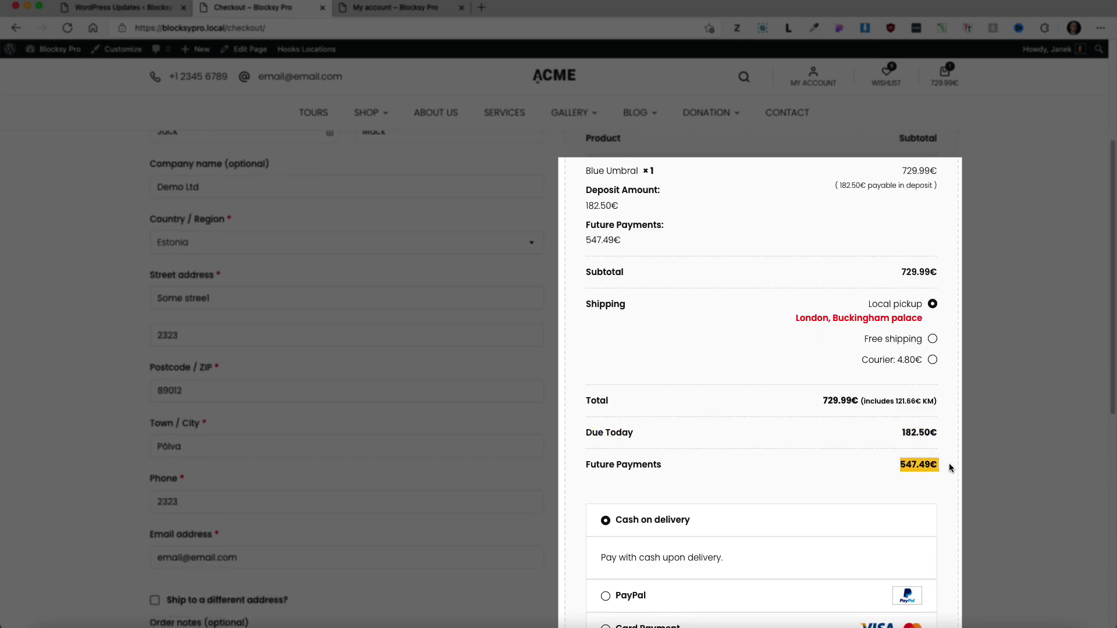
- Accept the terms and conditions and place the deposit order
{"action": "scroll", "coordinate": [948, 466], "scroll_direction": "down", "scroll_amount": 5}
{"action": "left_click", "coordinate": [668, 482]}
{"action": "left_click", "coordinate": [743, 519]}
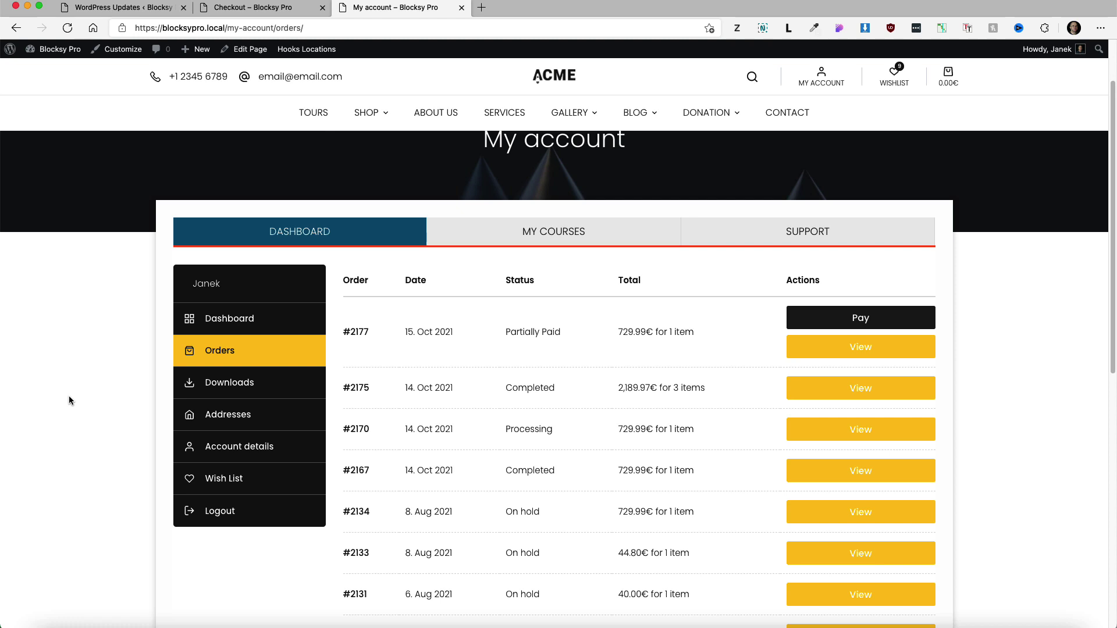
- Check the status of the partially paid order in the customer account and open its remaining payment page to review the payment methods
{"action": "left_click_drag", "start_coordinate": [562, 332], "coordinate": [500, 330]}
{"action": "left_click", "coordinate": [1002, 346]}
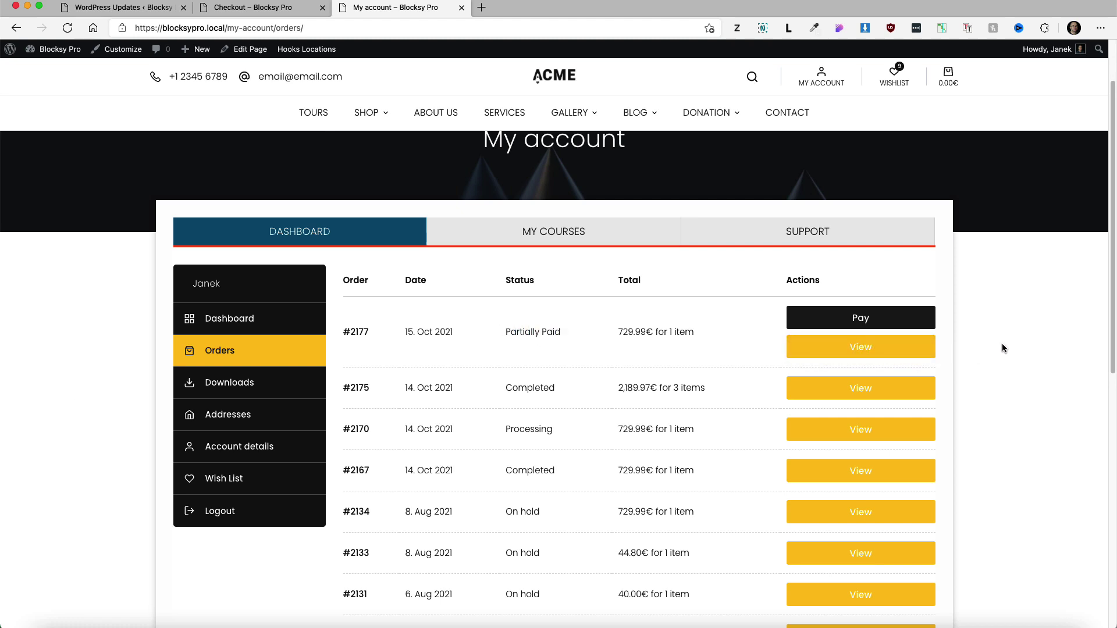
{"action": "left_click", "coordinate": [868, 319]}
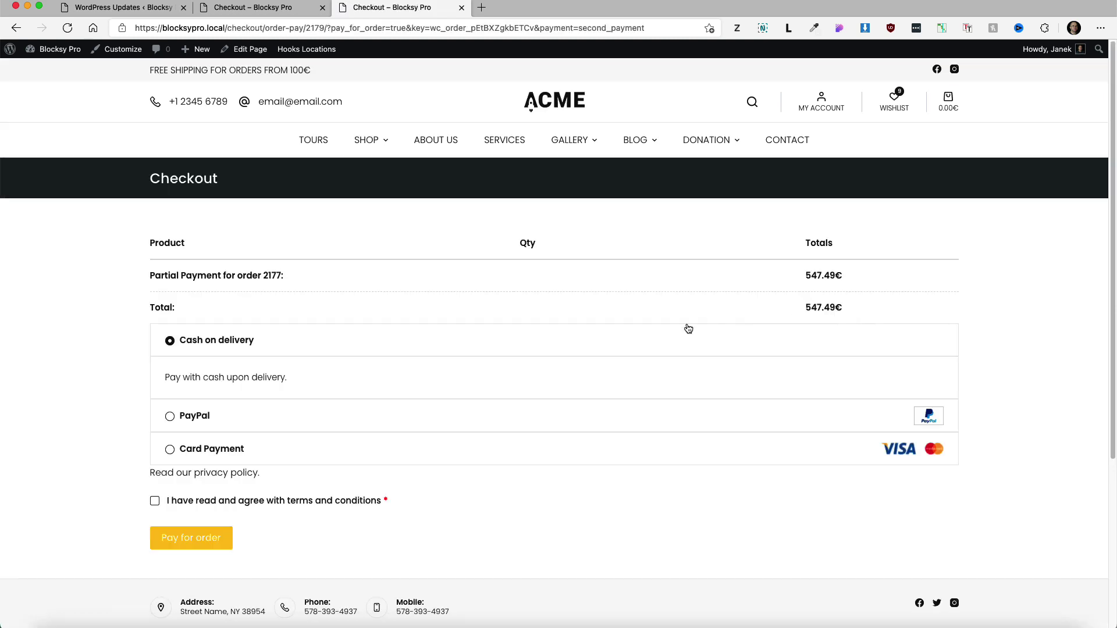
{"action": "scroll", "coordinate": [664, 330], "scroll_direction": "down", "scroll_amount": 2}
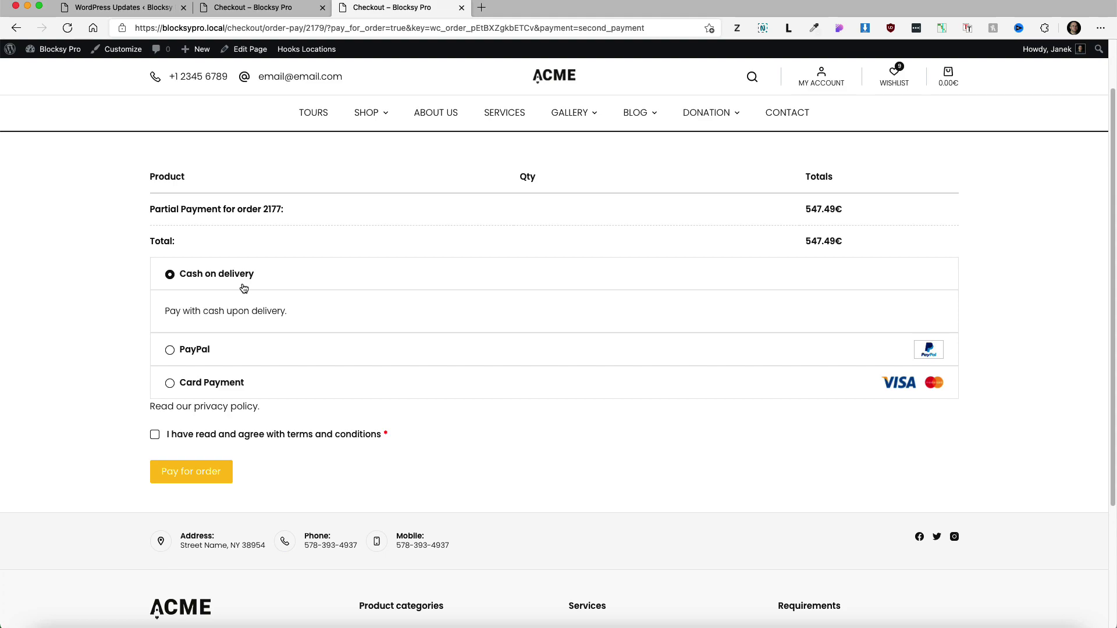
{"action": "scroll", "coordinate": [244, 289], "scroll_direction": "up", "scroll_amount": 2}
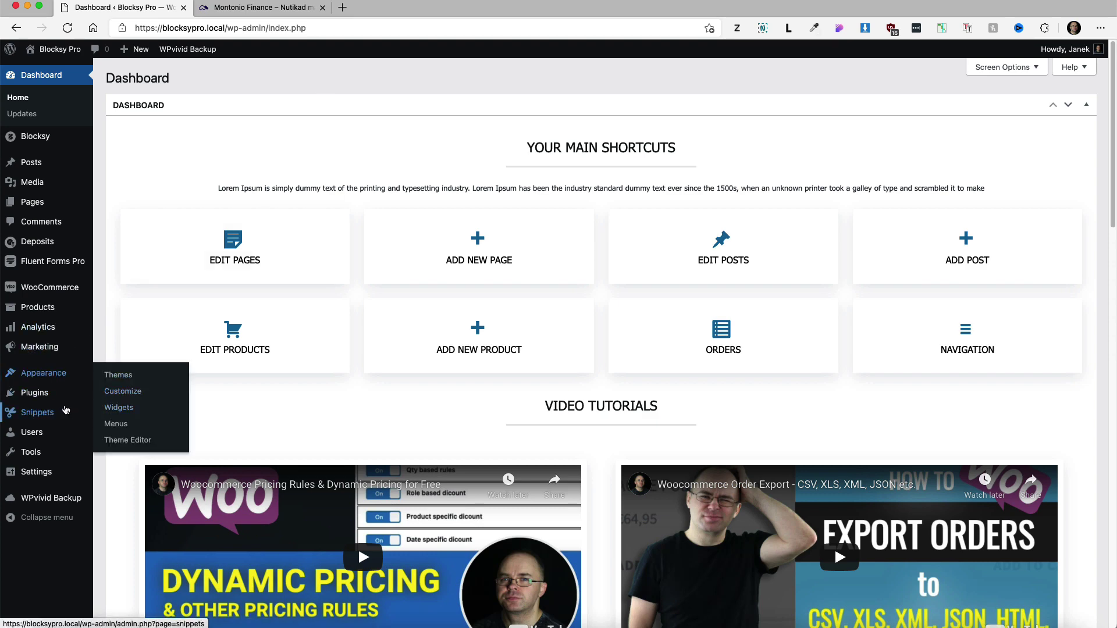
- Search the WordPress plugin directory for "Deposits & Partial Payments for WooCommerce"
{"action": "left_click", "coordinate": [111, 409]}
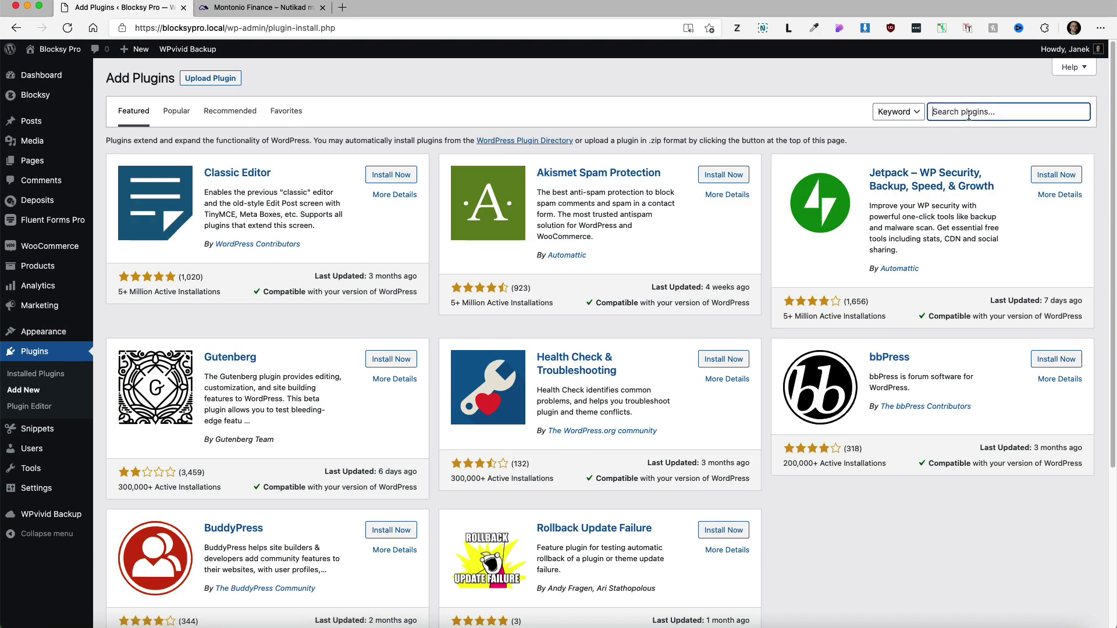
{"action": "type", "text": "Deposits & Partial Payments for WooCommerce"}
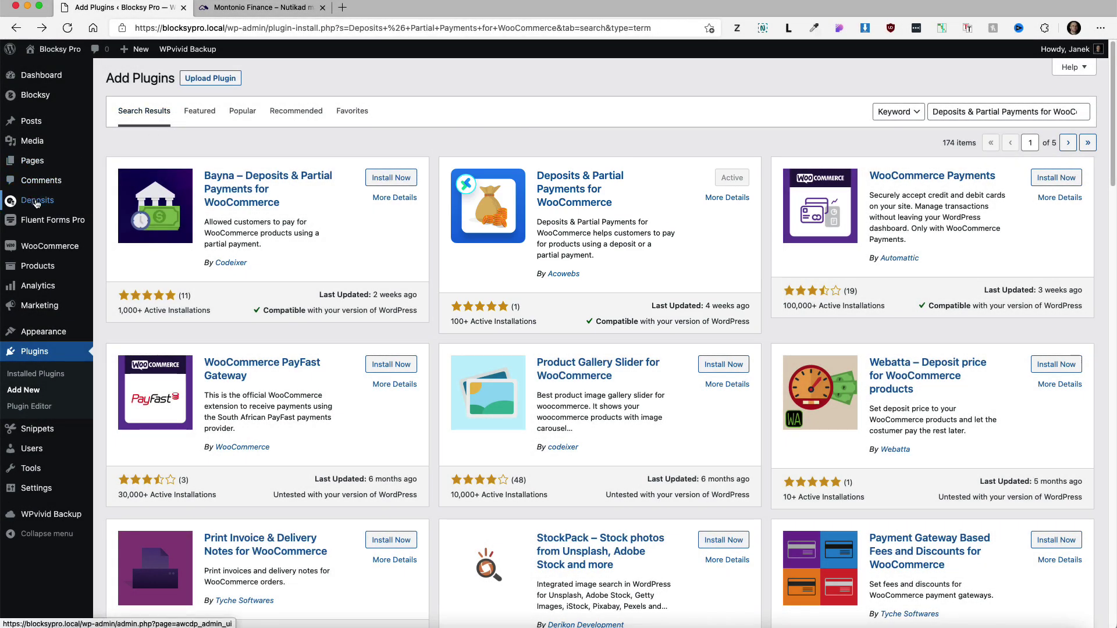
- Open the Deposits plugin's general settings and review the login requirement and the deposit type options
{"action": "left_click", "coordinate": [39, 206]}
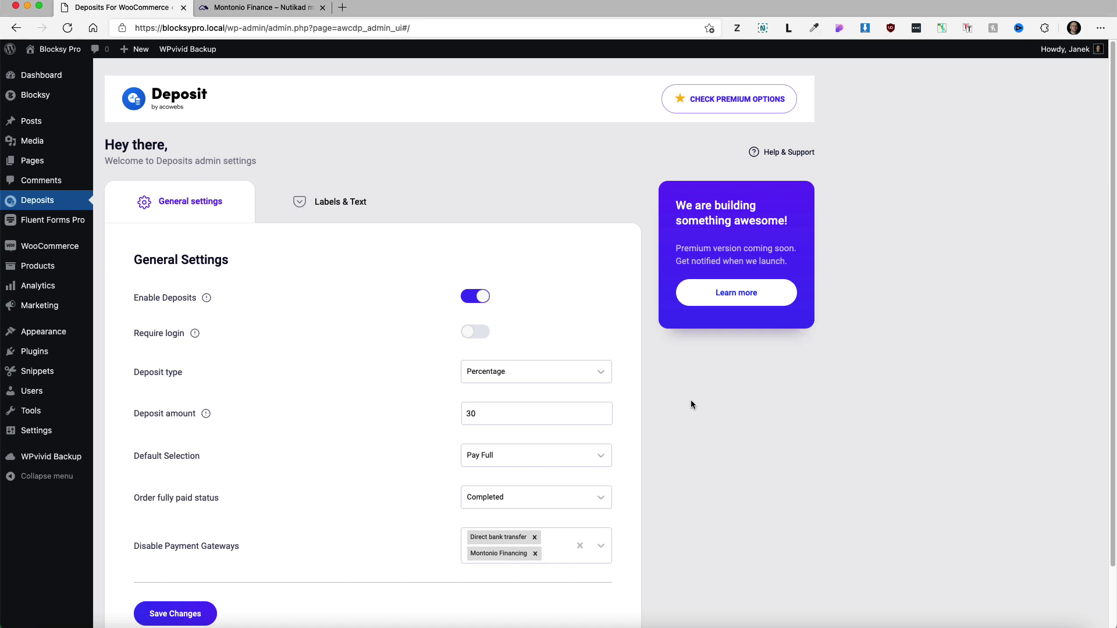
{"action": "scroll", "coordinate": [691, 401], "scroll_direction": "down", "scroll_amount": 1}
{"action": "mouse_move", "coordinate": [209, 277]}
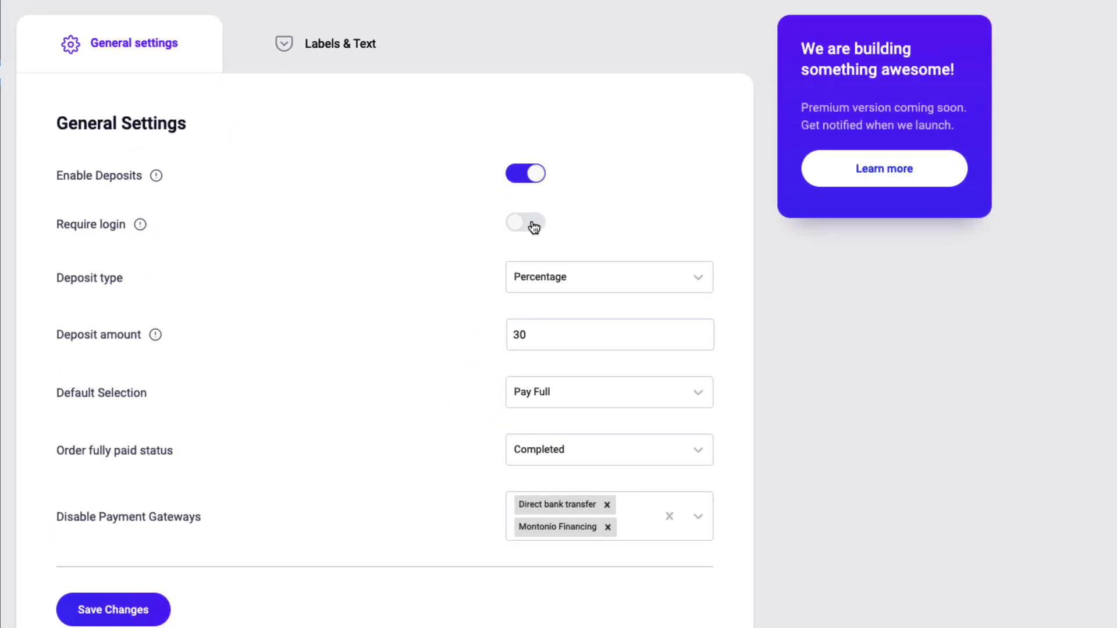
{"action": "left_click", "coordinate": [608, 279]}
{"action": "left_click", "coordinate": [352, 264]}
{"action": "left_click", "coordinate": [374, 326]}
{"action": "scroll", "coordinate": [375, 328], "scroll_direction": "down", "scroll_amount": 1}
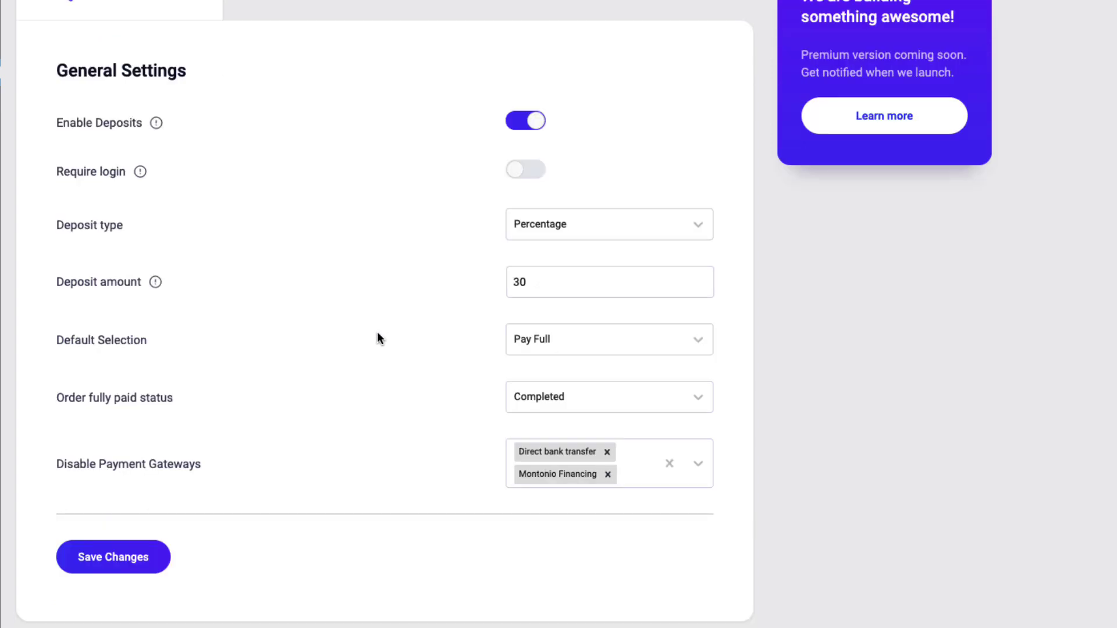
- Examine the options for Default Selection and Order fully paid status, and the Disable Payment Gateways setting
{"action": "left_click", "coordinate": [573, 344]}
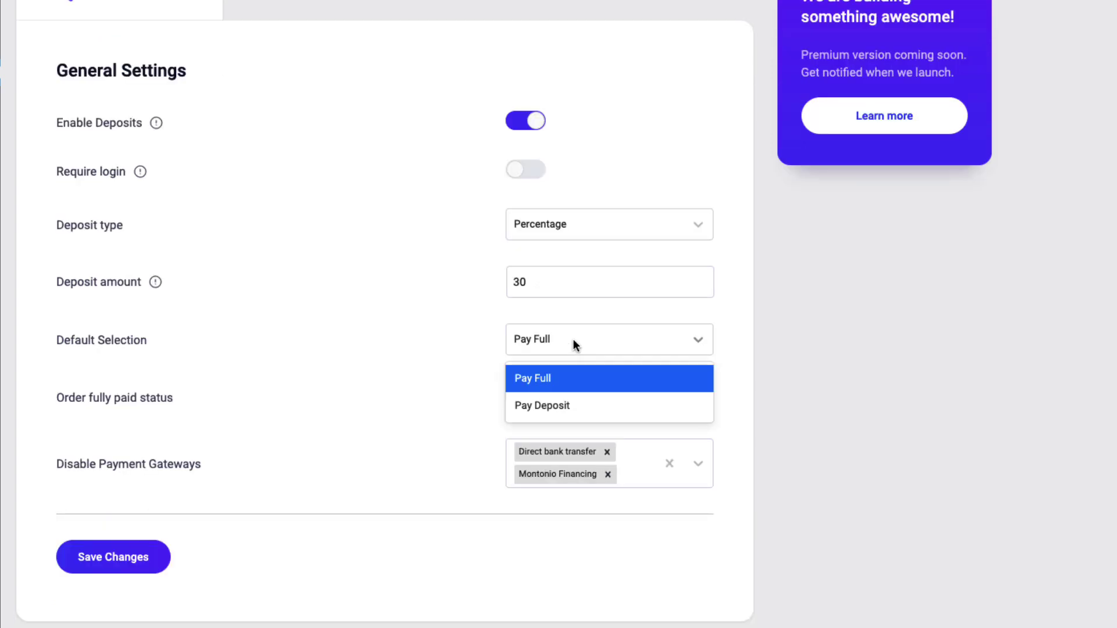
{"action": "left_click", "coordinate": [437, 324]}
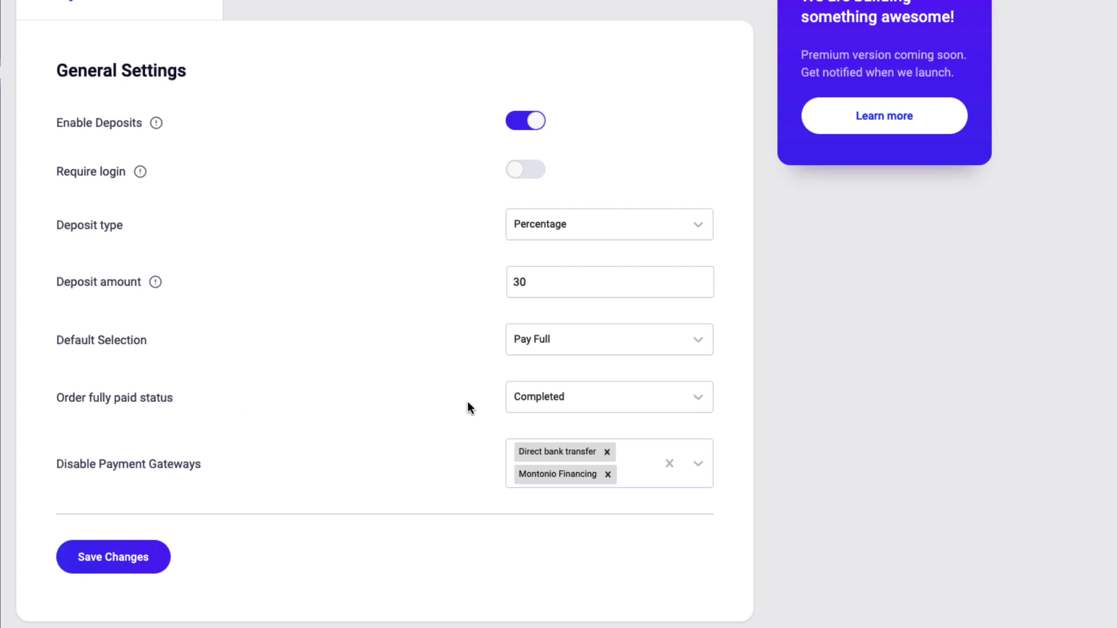
{"action": "left_click", "coordinate": [593, 402]}
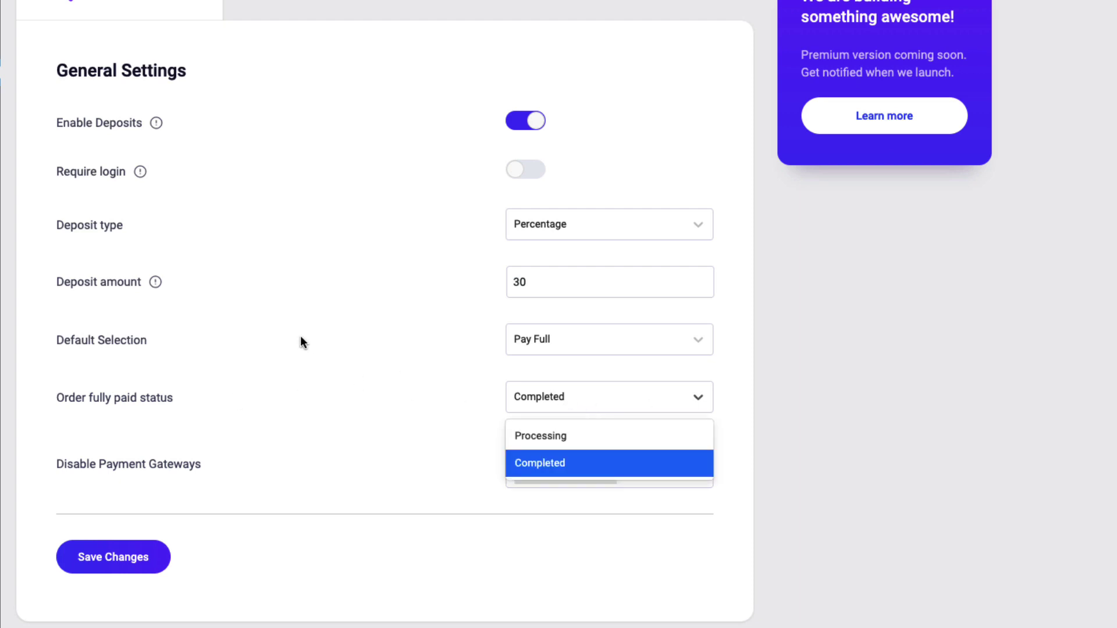
{"action": "left_click", "coordinate": [347, 406]}
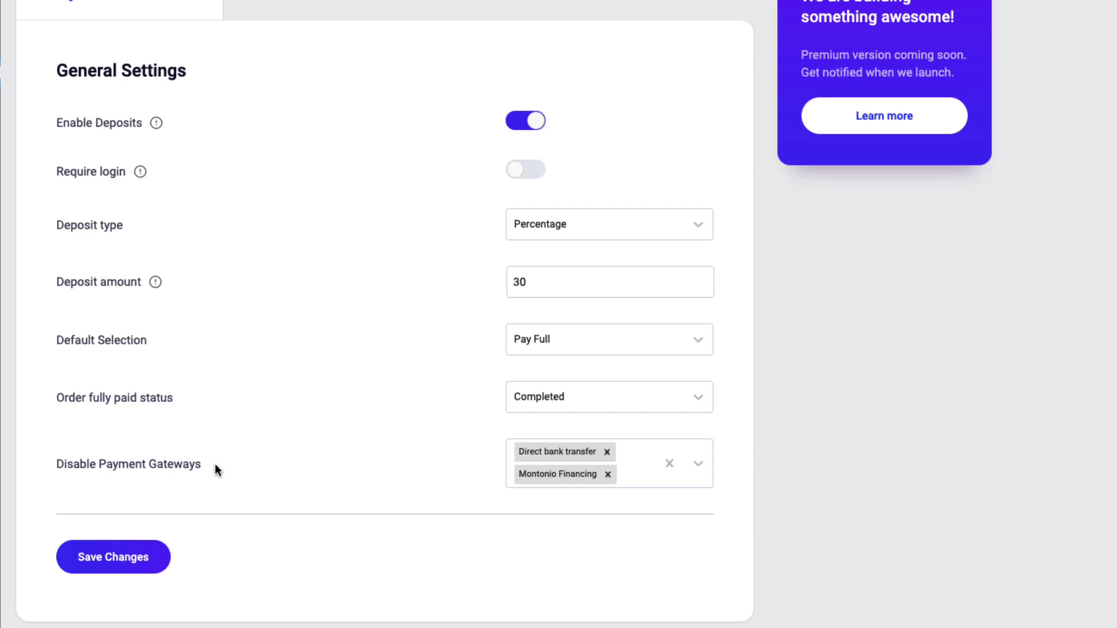
{"action": "left_click_drag", "start_coordinate": [215, 463], "coordinate": [50, 464]}
{"action": "left_click", "coordinate": [285, 412]}
{"action": "scroll", "coordinate": [317, 500], "scroll_direction": "up", "scroll_amount": 1}
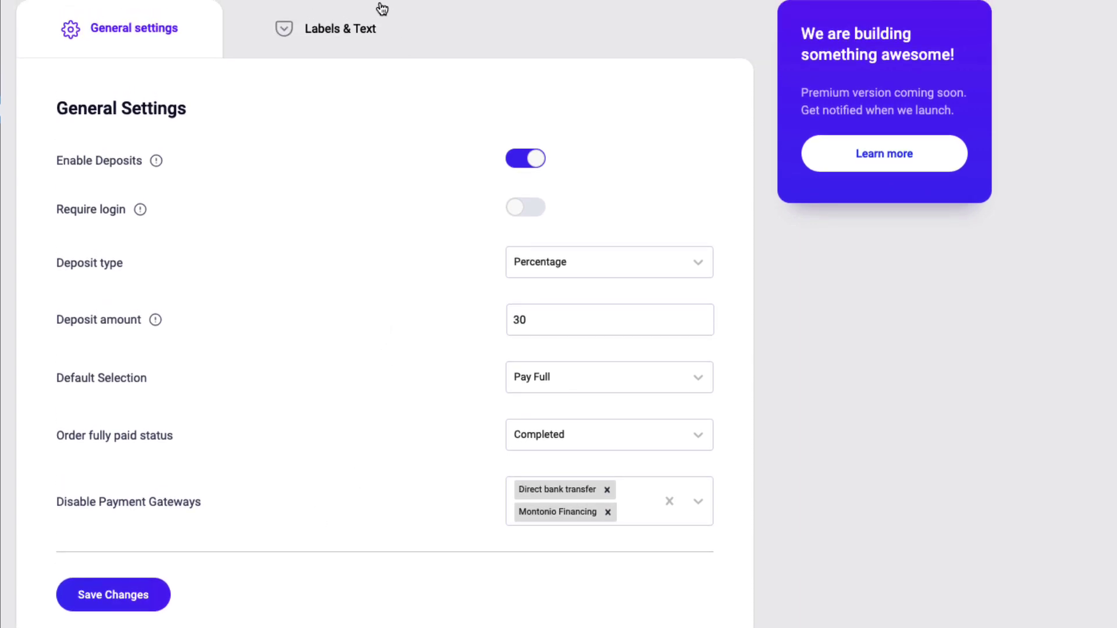
- Review the Pay Deposit and Pay Full Amount label texts in the Deposits plugin and save the settings
{"action": "left_click", "coordinate": [339, 34]}
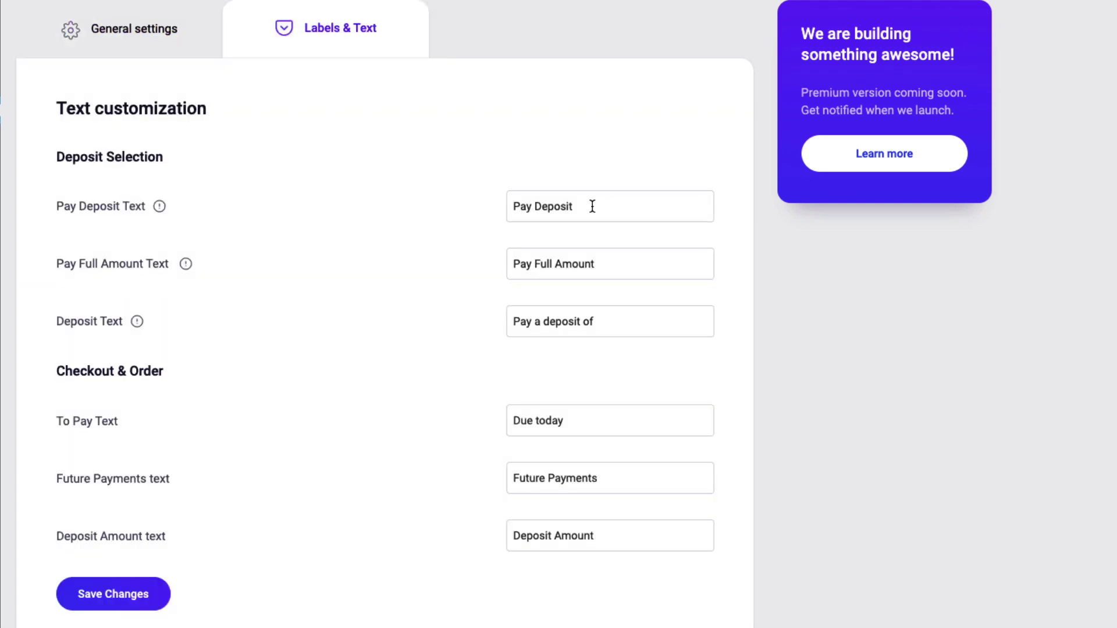
{"action": "left_click_drag", "start_coordinate": [592, 206], "coordinate": [515, 206]}
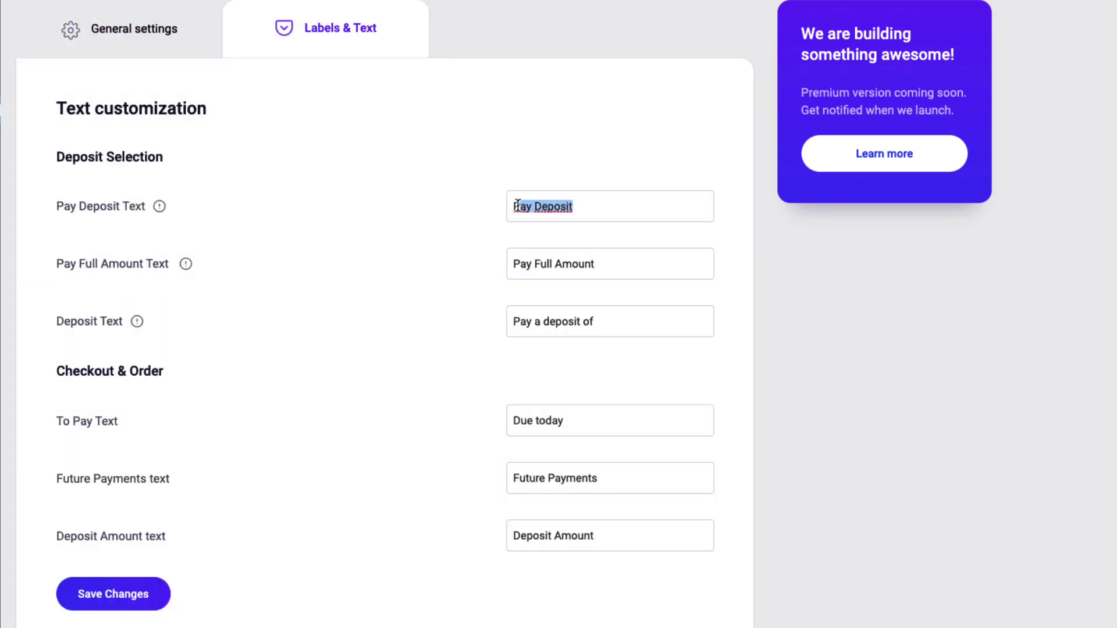
{"action": "left_click_drag", "start_coordinate": [609, 263], "coordinate": [520, 261]}
{"action": "left_click", "coordinate": [166, 599]}
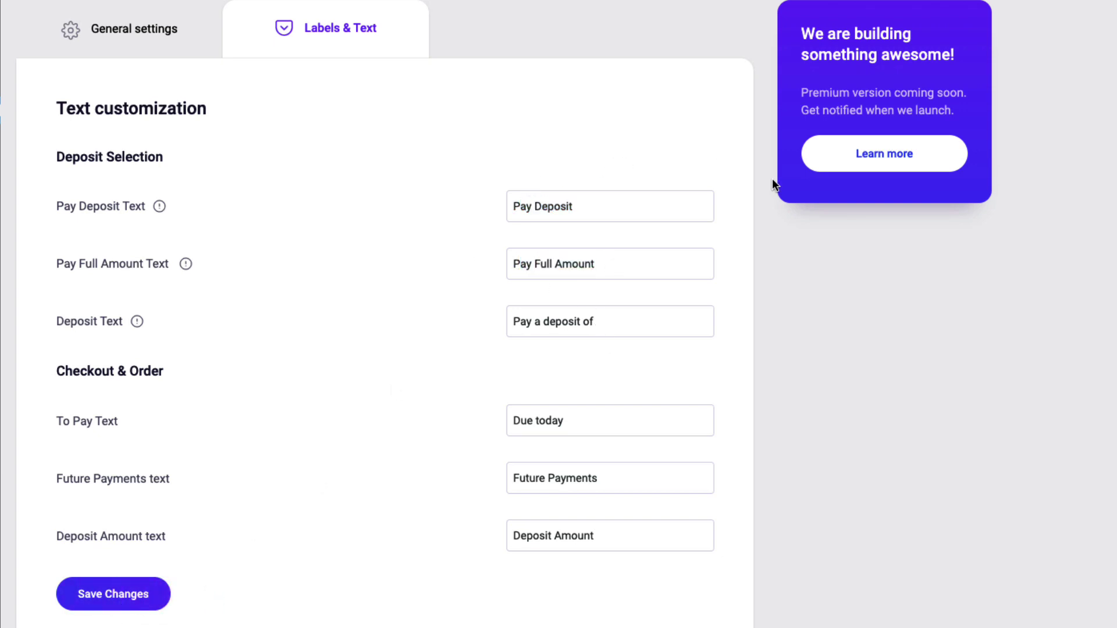
- Find the Gift card product on the storefront and open it for editing
{"action": "mouse_move", "coordinate": [37, 266]}
{"action": "left_click", "coordinate": [112, 268]}
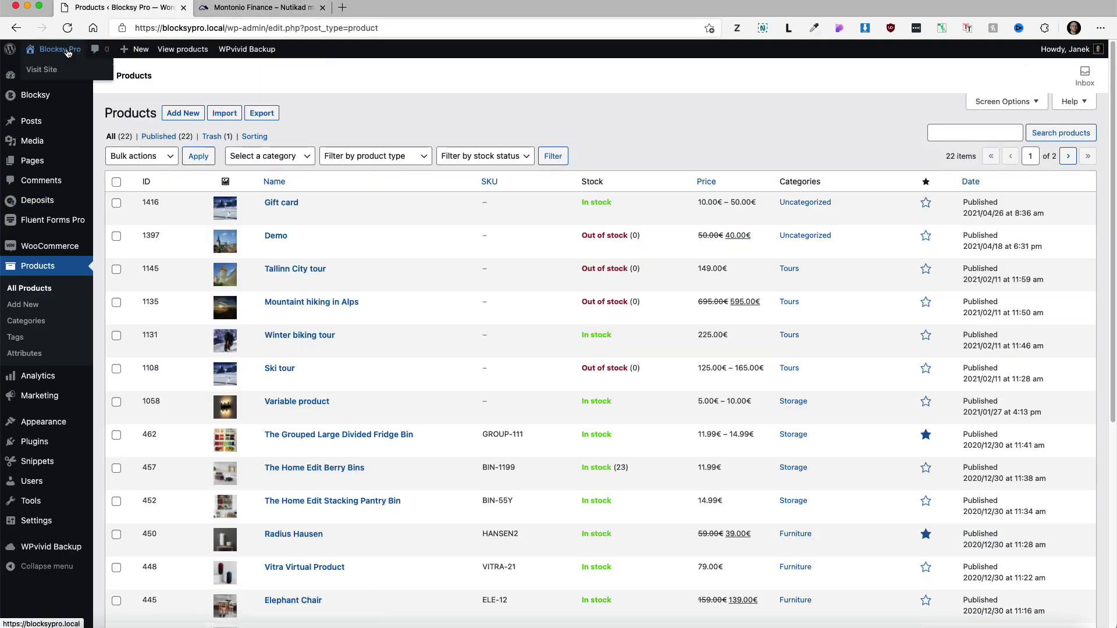
{"action": "left_click", "coordinate": [68, 52]}
{"action": "scroll", "coordinate": [454, 425], "scroll_direction": "down", "scroll_amount": 5}
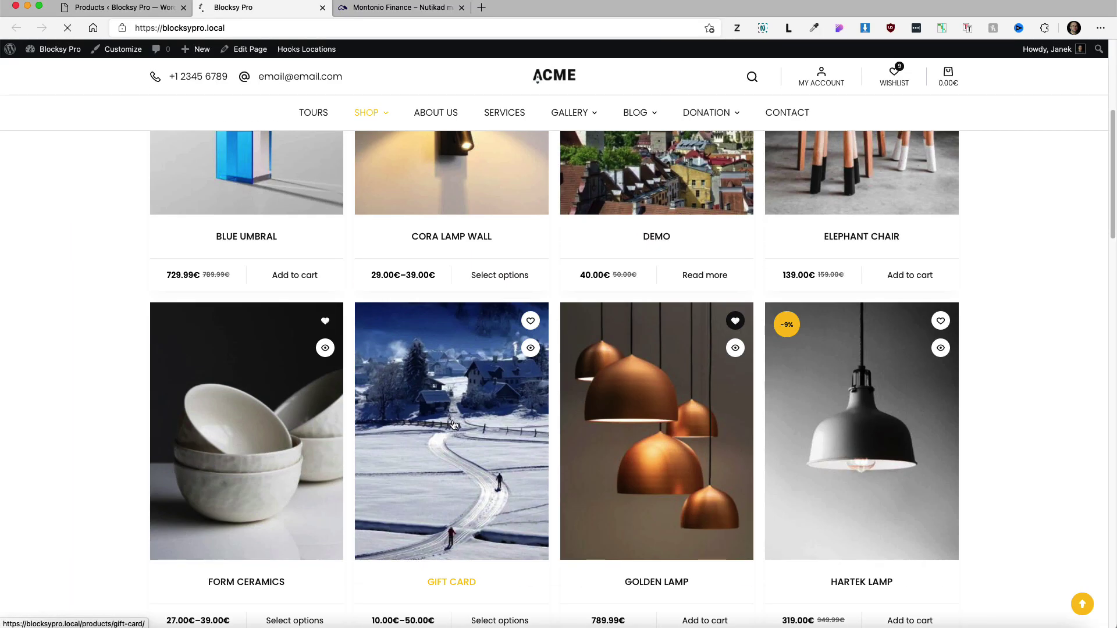
{"action": "left_click", "coordinate": [454, 425]}
{"action": "left_click", "coordinate": [250, 49]}
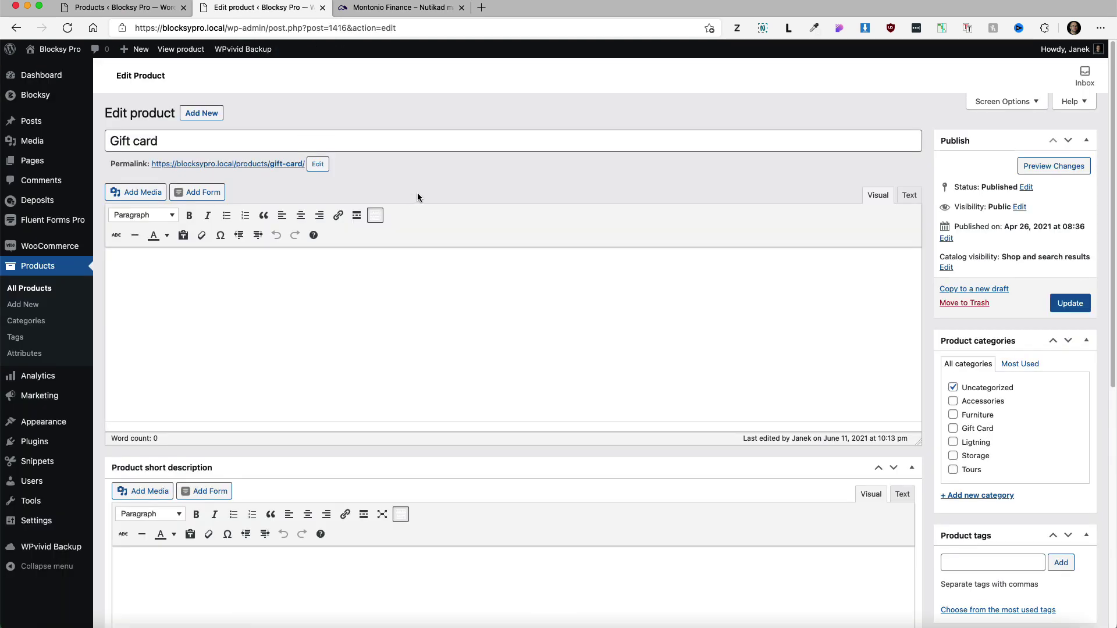
- Set Enable Deposit to No in the Gift card's deposit product data
{"action": "scroll", "coordinate": [417, 193], "scroll_direction": "down", "scroll_amount": 7}
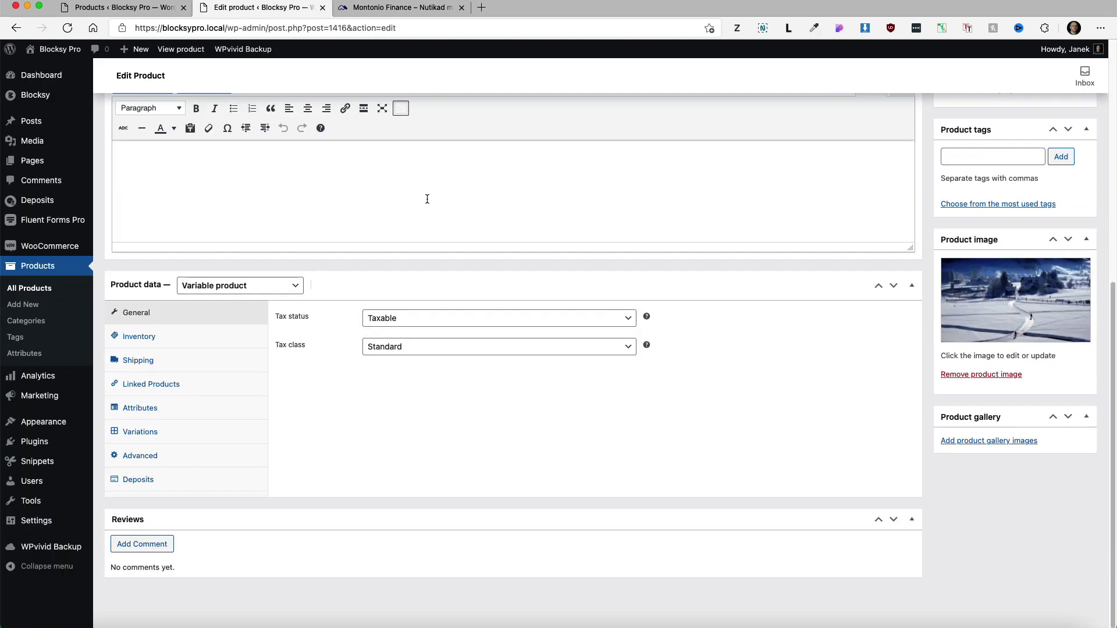
{"action": "left_click", "coordinate": [140, 480]}
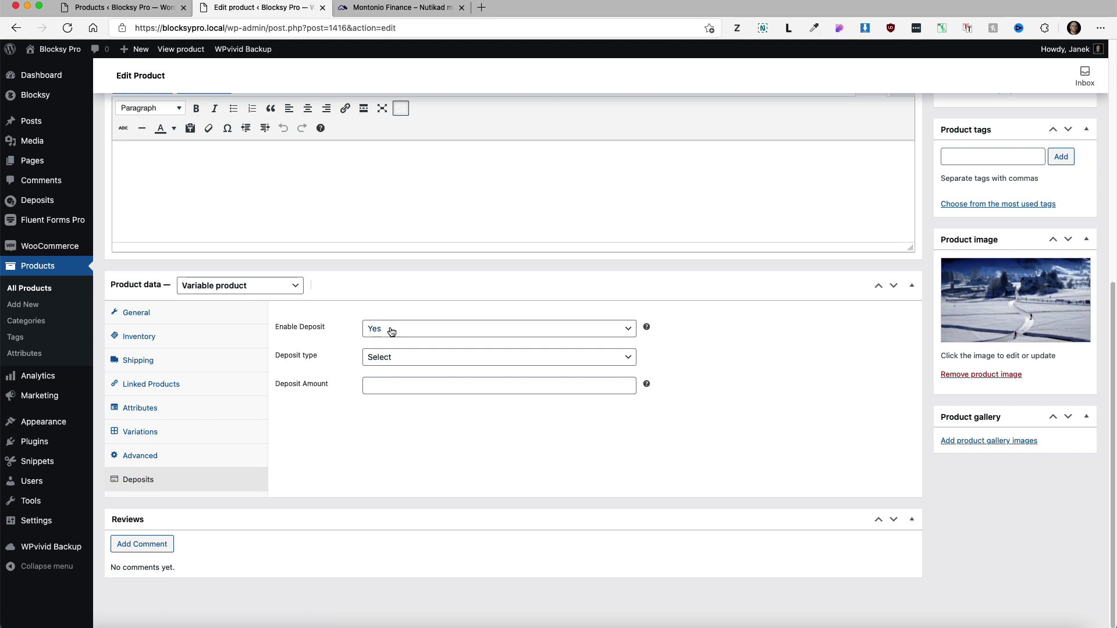
{"action": "left_click", "coordinate": [424, 331]}
{"action": "left_click", "coordinate": [381, 356]}
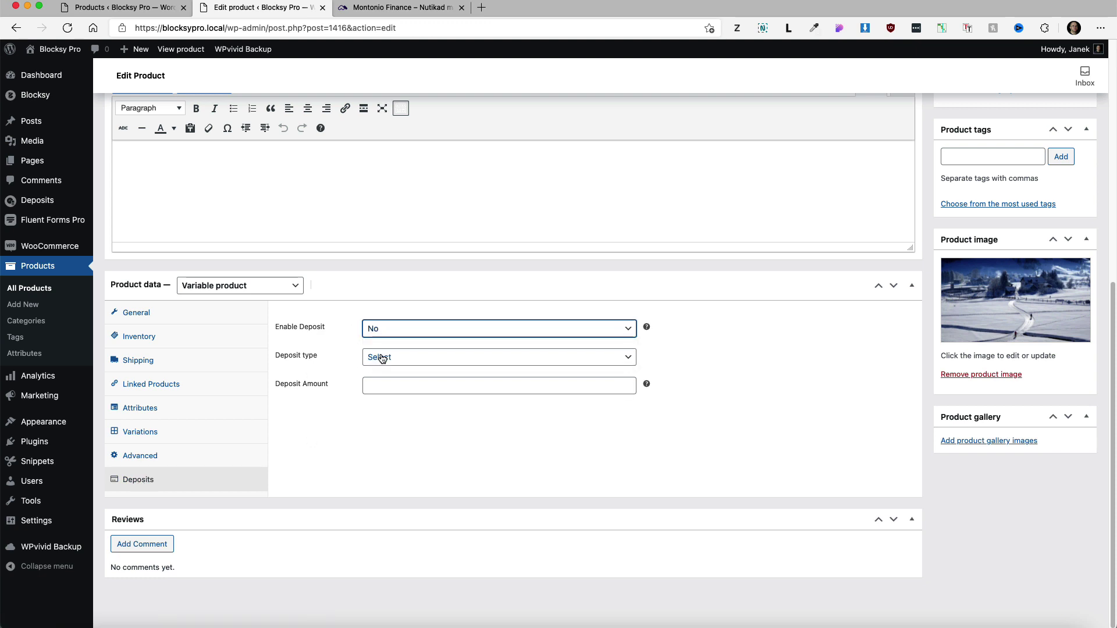
- Update the Gift card product to save its deposit setting, and open the Radius Hausen product for editing from the Products list
{"action": "scroll", "coordinate": [915, 368], "scroll_direction": "up", "scroll_amount": 5}
{"action": "left_click", "coordinate": [1068, 215]}
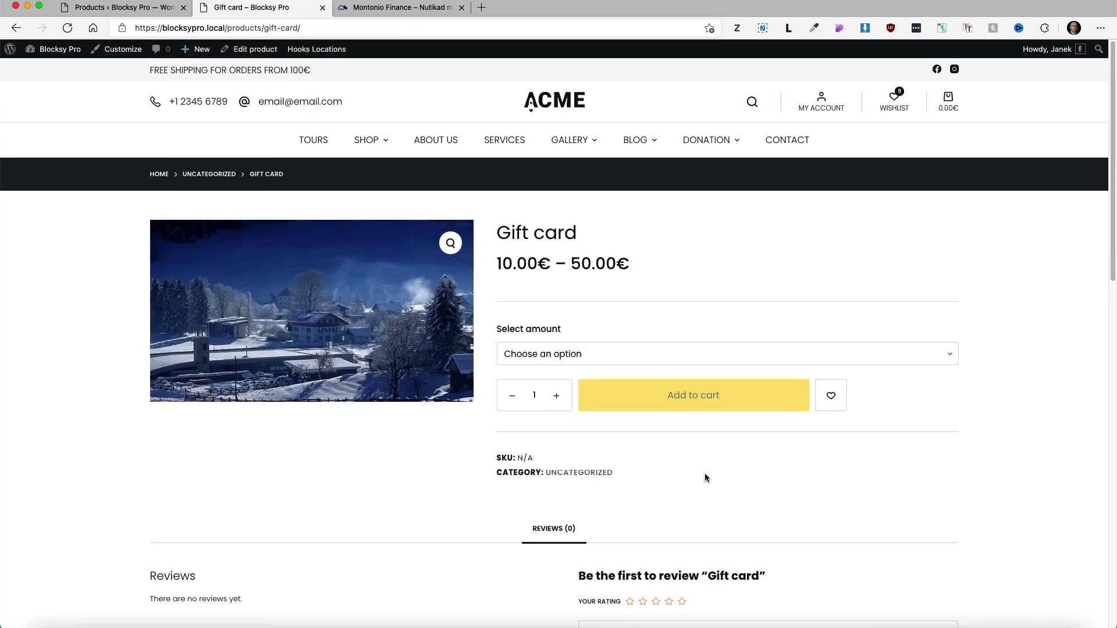
{"action": "left_click", "coordinate": [118, 7]}
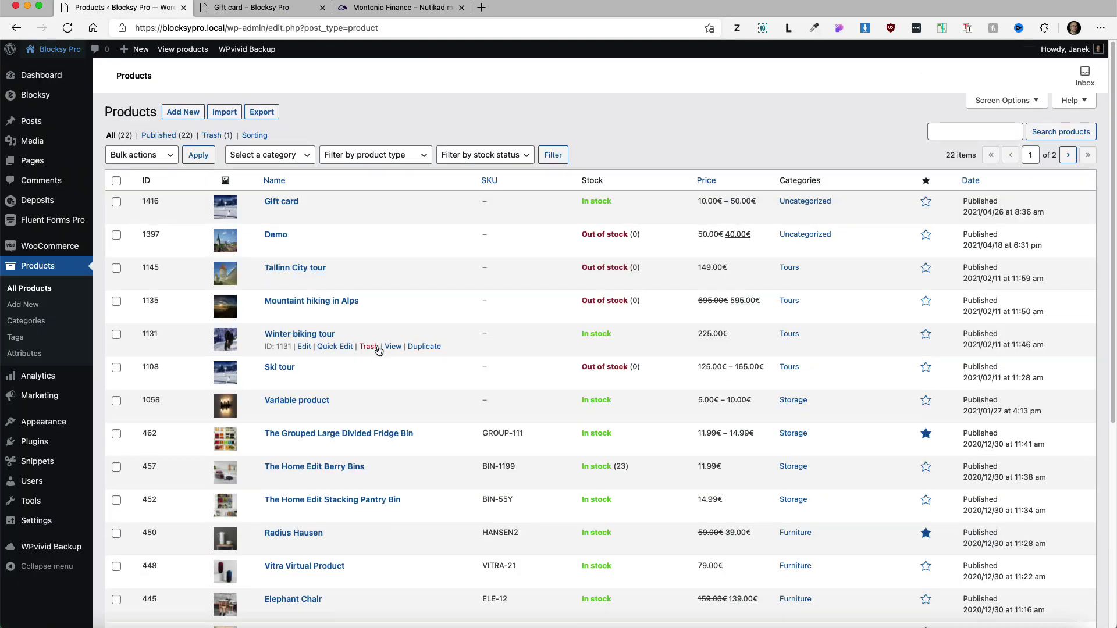
{"action": "scroll", "coordinate": [295, 461], "scroll_direction": "down", "scroll_amount": 3}
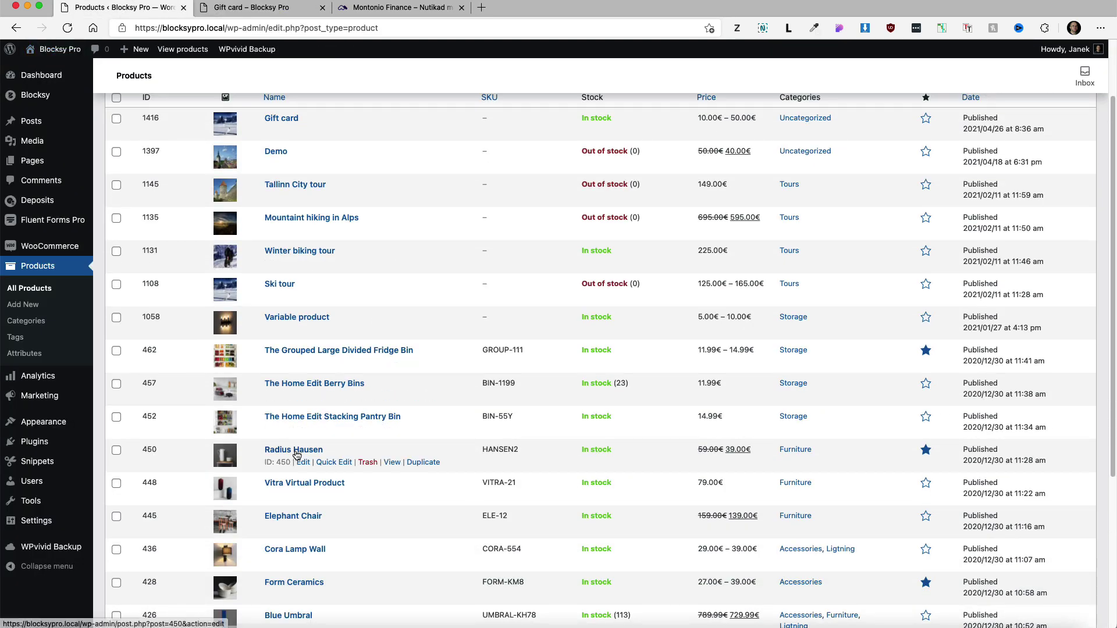
{"action": "left_click", "coordinate": [296, 452]}
- Set the Radius Hausen product's deposit type to Percentage with a deposit amount of 10 and update the product
{"action": "scroll", "coordinate": [497, 321], "scroll_direction": "down", "scroll_amount": 5}
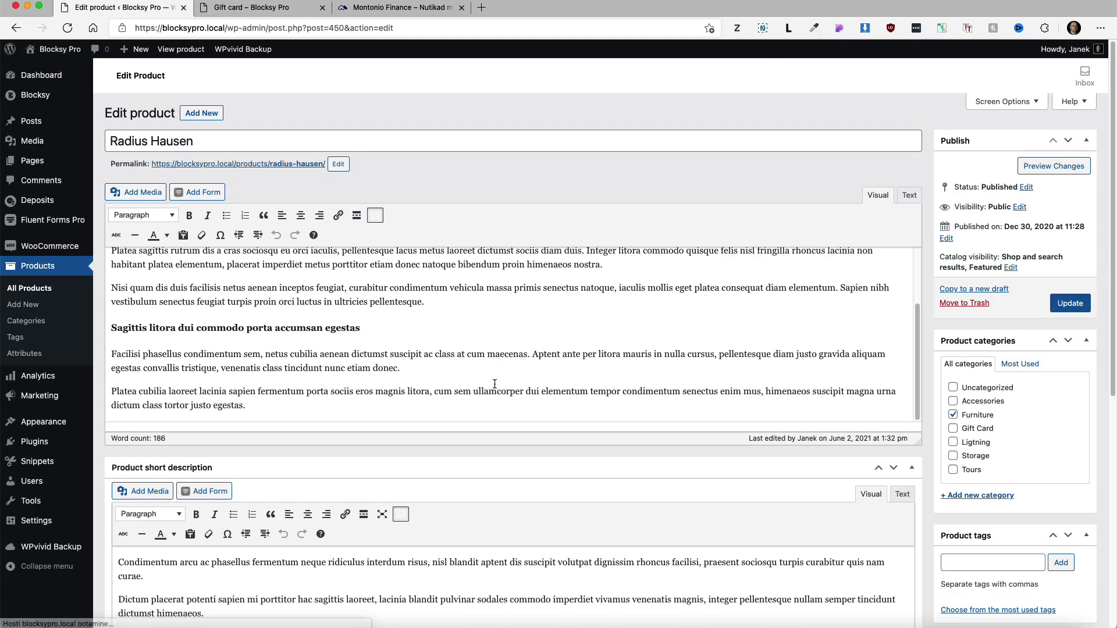
{"action": "scroll", "coordinate": [519, 476], "scroll_direction": "down", "scroll_amount": 8}
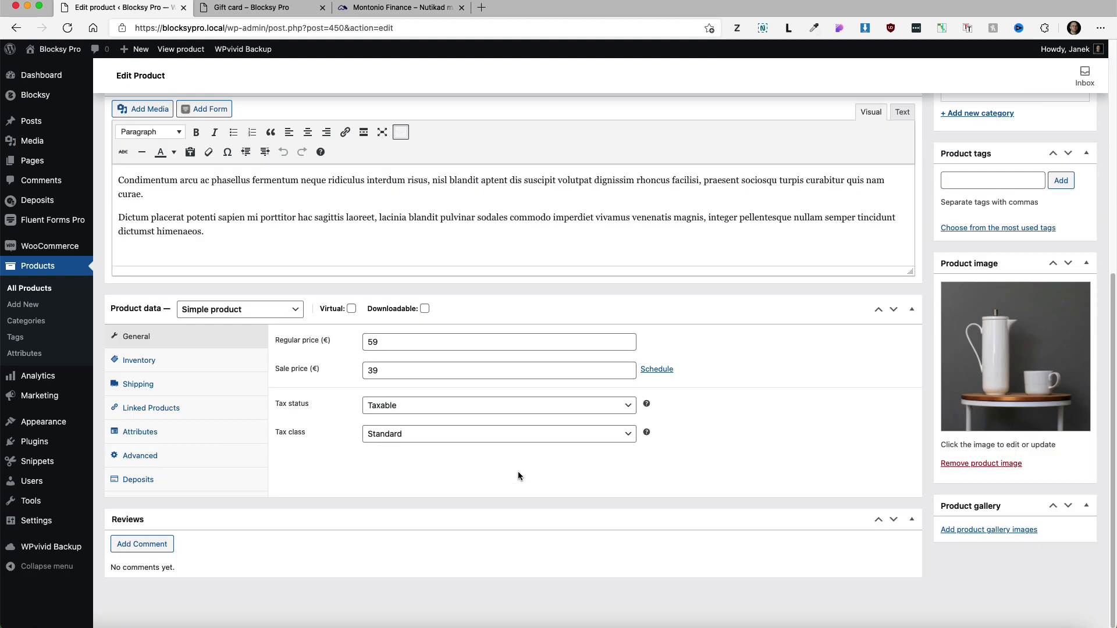
{"action": "left_click", "coordinate": [155, 481]}
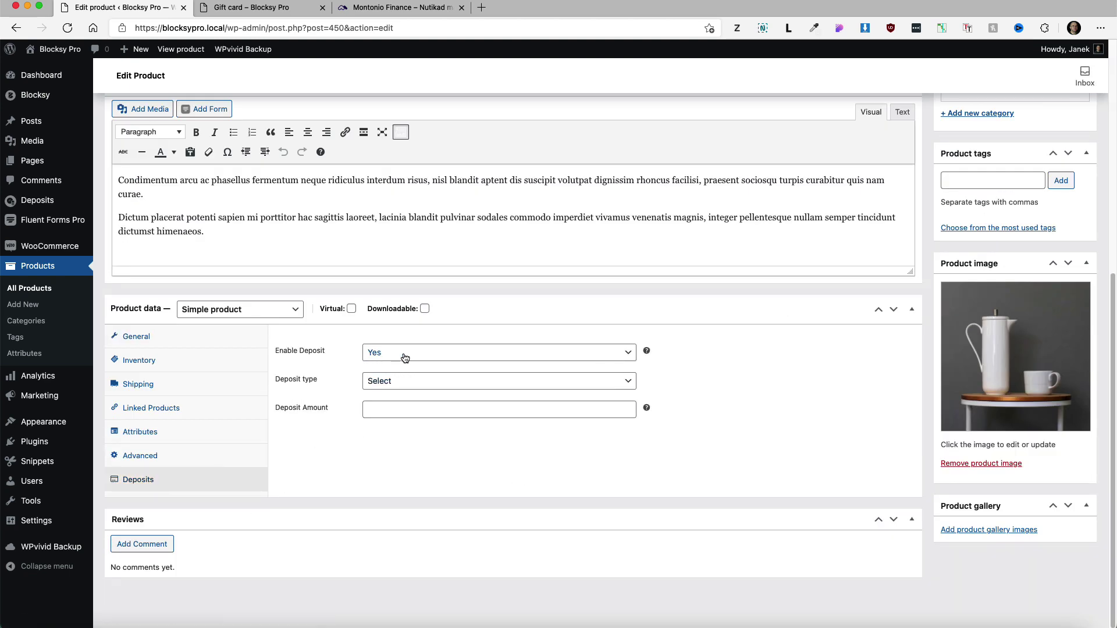
{"action": "left_click", "coordinate": [395, 381]}
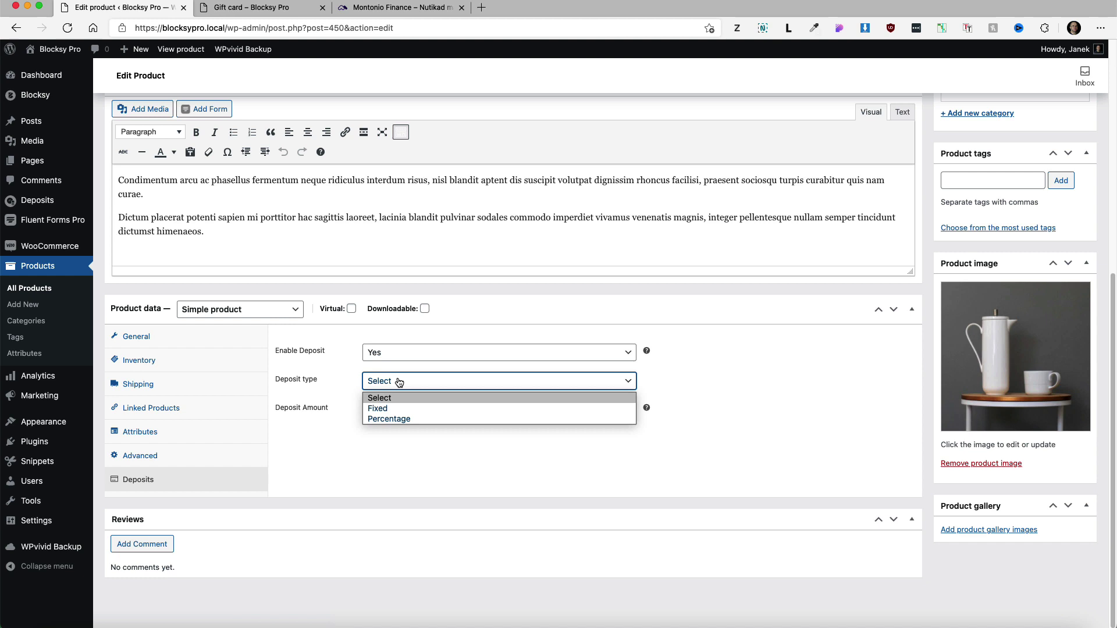
{"action": "left_click", "coordinate": [385, 423]}
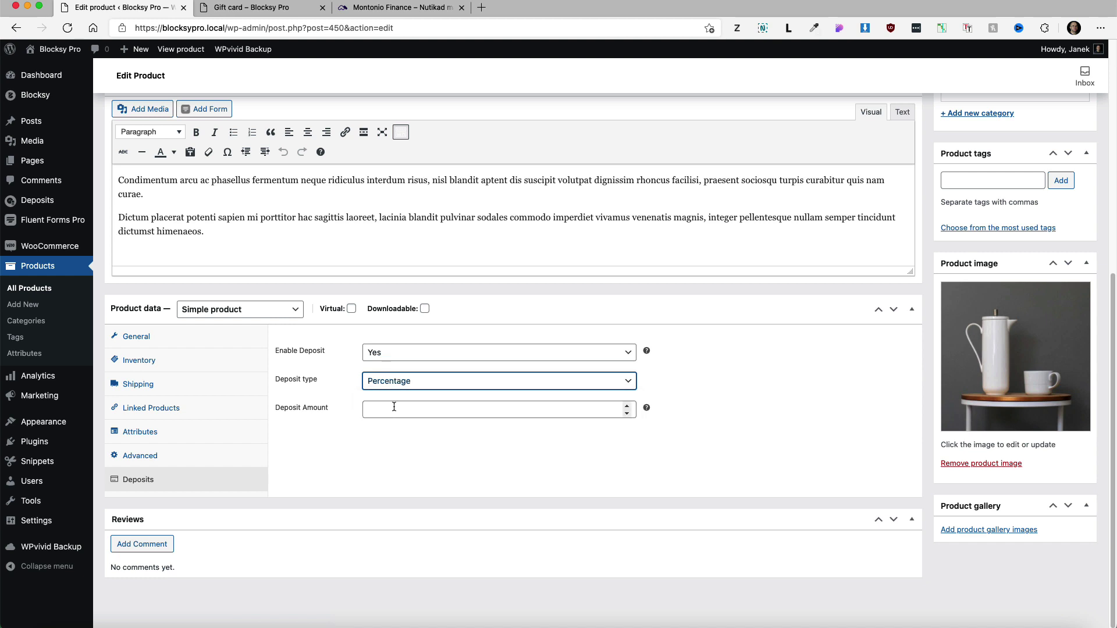
{"action": "left_click", "coordinate": [391, 410]}
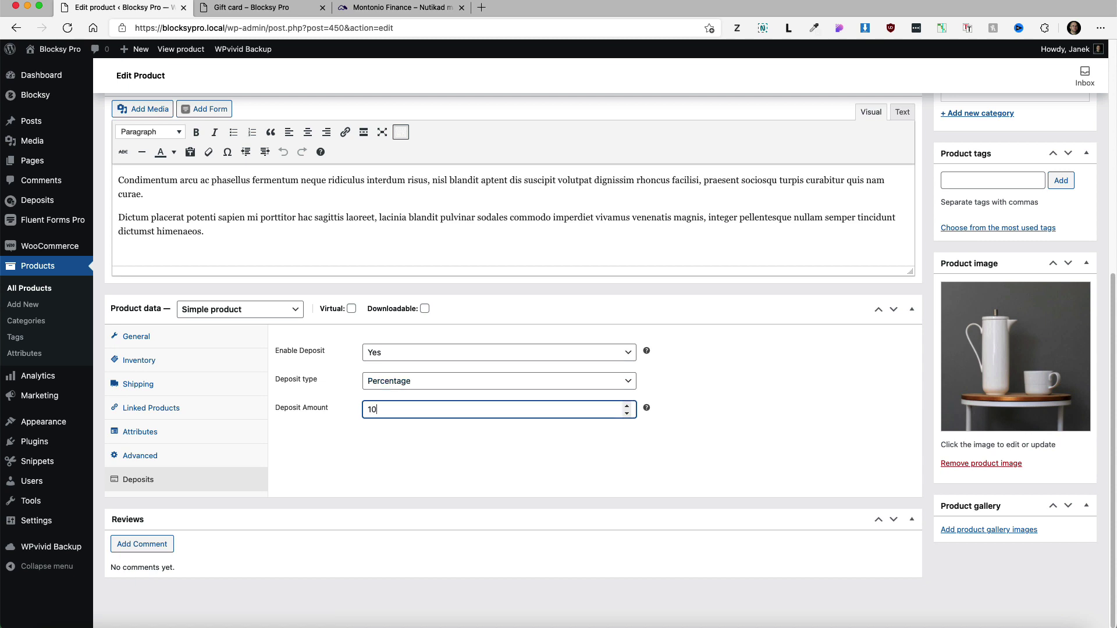
{"action": "left_click", "coordinate": [971, 570]}
{"action": "scroll", "coordinate": [971, 570], "scroll_direction": "up", "scroll_amount": 5}
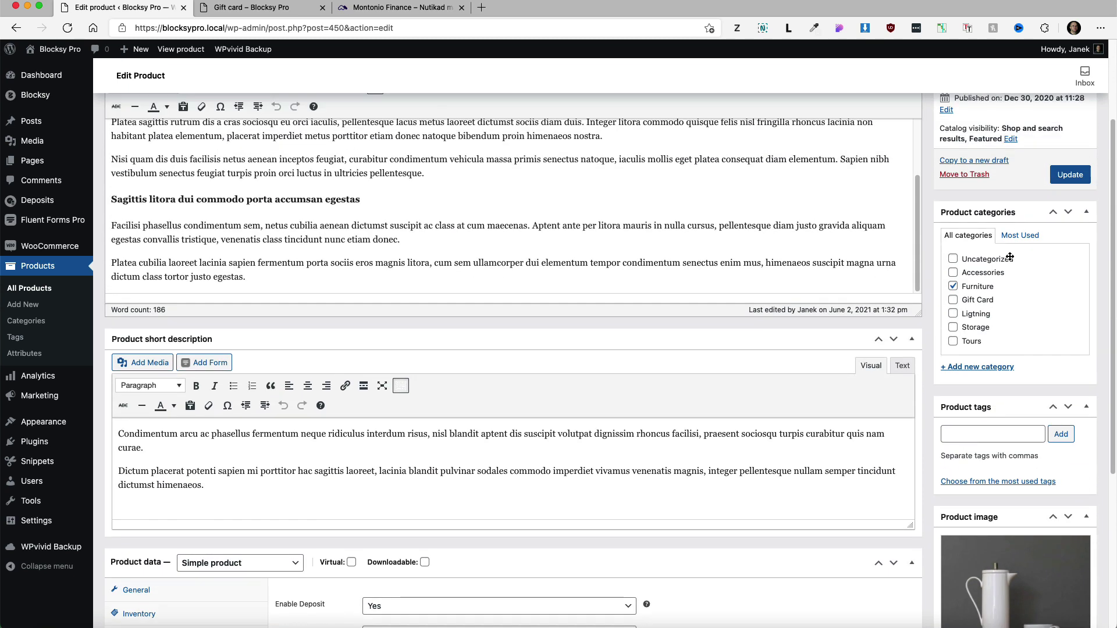
{"action": "left_click", "coordinate": [1070, 175]}
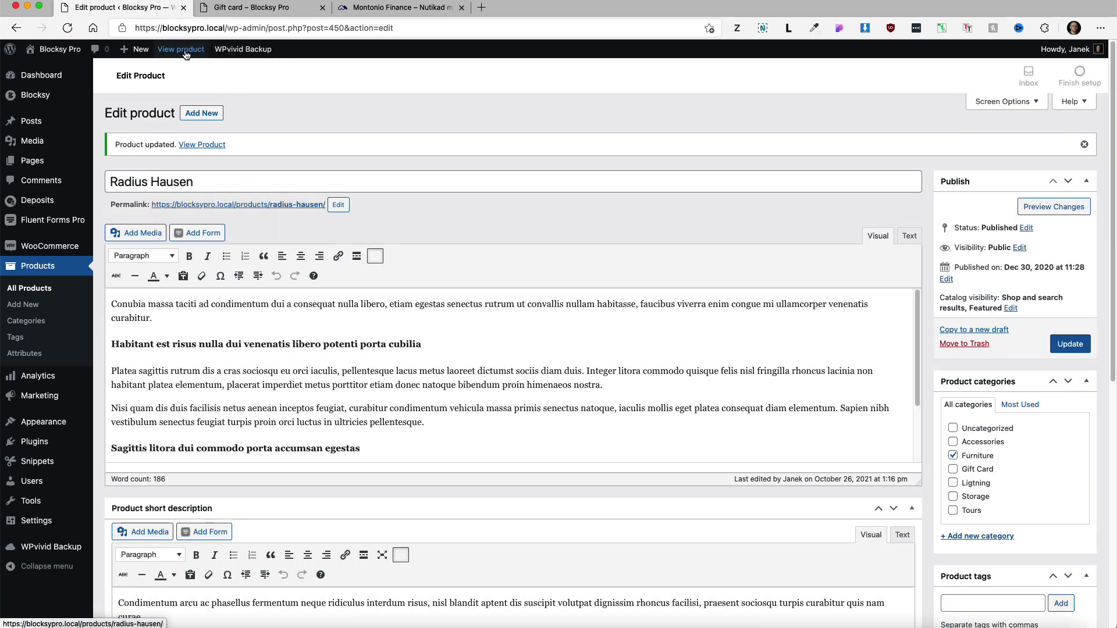
- Open the Radius Hausen product page in a new browser tab and examine its Pay Deposit option
{"action": "left_click", "coordinate": [186, 53], "text": "super"}
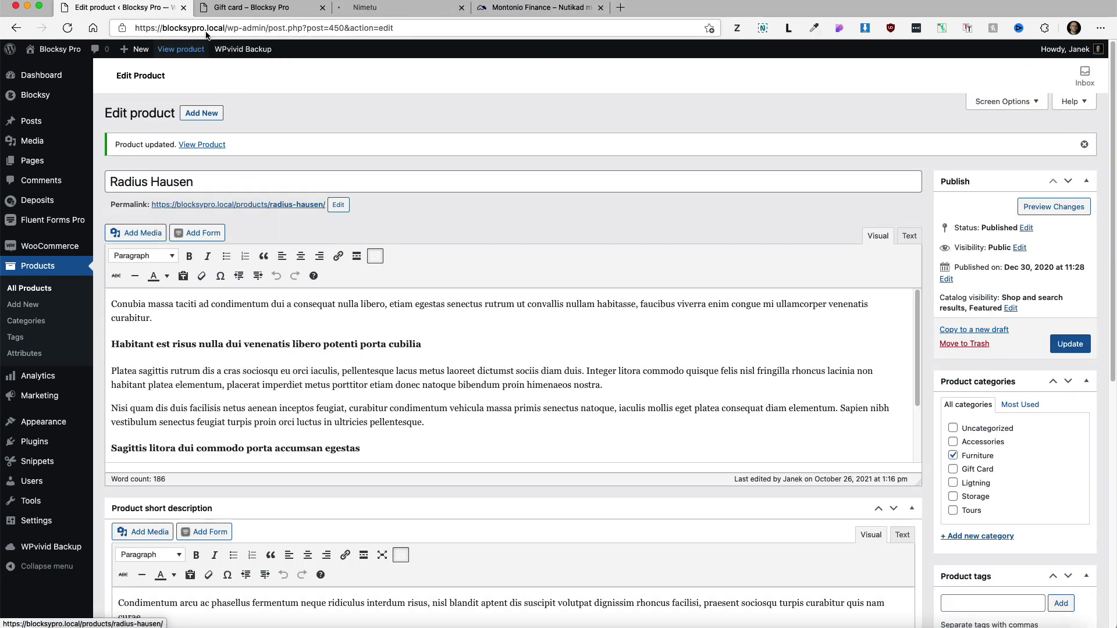
{"action": "left_click", "coordinate": [379, 11]}
{"action": "left_click", "coordinate": [617, 440]}
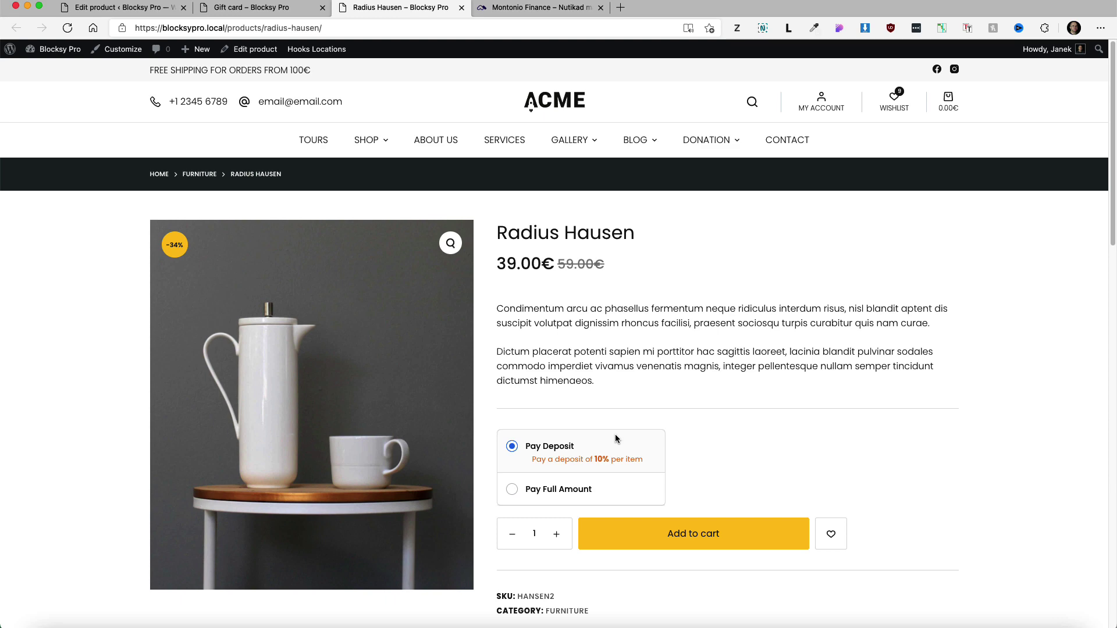
{"action": "left_click_drag", "start_coordinate": [642, 465], "coordinate": [595, 461]}
- Open the Blue Umbral product from the related products on the Radius Hausen page
{"action": "scroll", "coordinate": [716, 426], "scroll_direction": "down", "scroll_amount": 15}
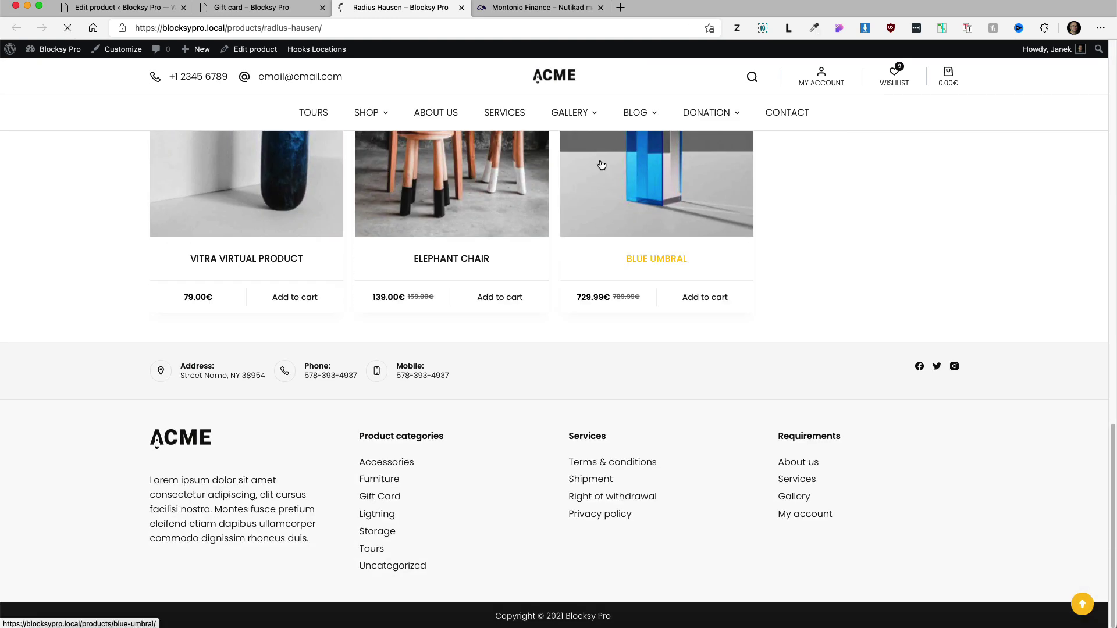
{"action": "left_click", "coordinate": [657, 258]}
{"action": "scroll", "coordinate": [578, 303], "scroll_direction": "down", "scroll_amount": 2}
{"action": "left_click", "coordinate": [555, 413]}
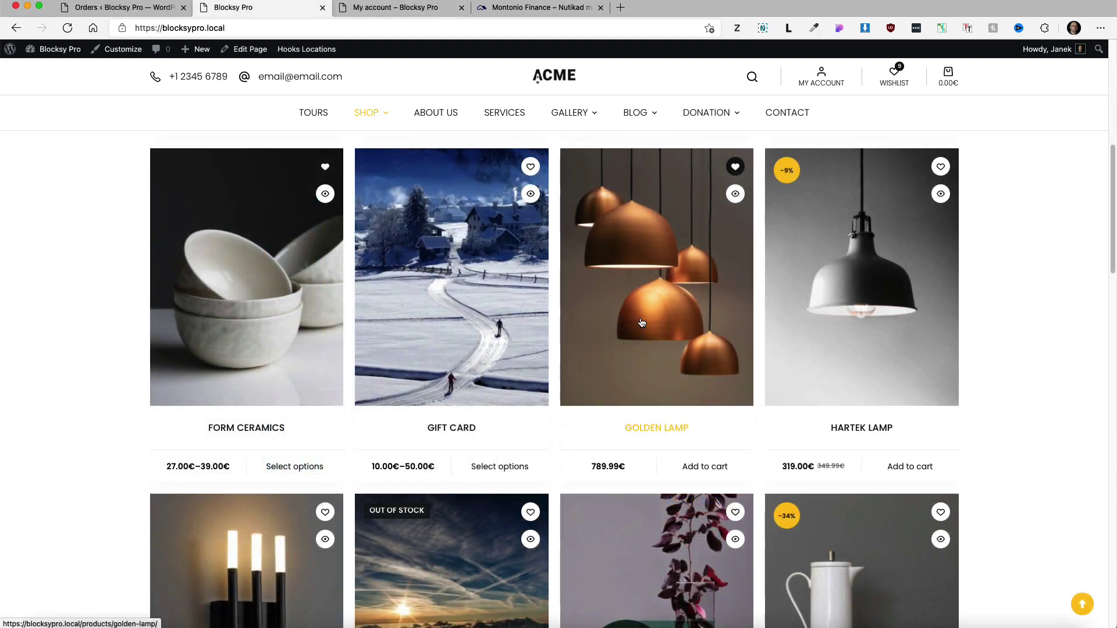
- Open the Golden Lamp product in the store, choose Pay Deposit and add one lamp to the cart
{"action": "left_click", "coordinate": [642, 322]}
{"action": "scroll", "coordinate": [587, 307], "scroll_direction": "down", "scroll_amount": 4}
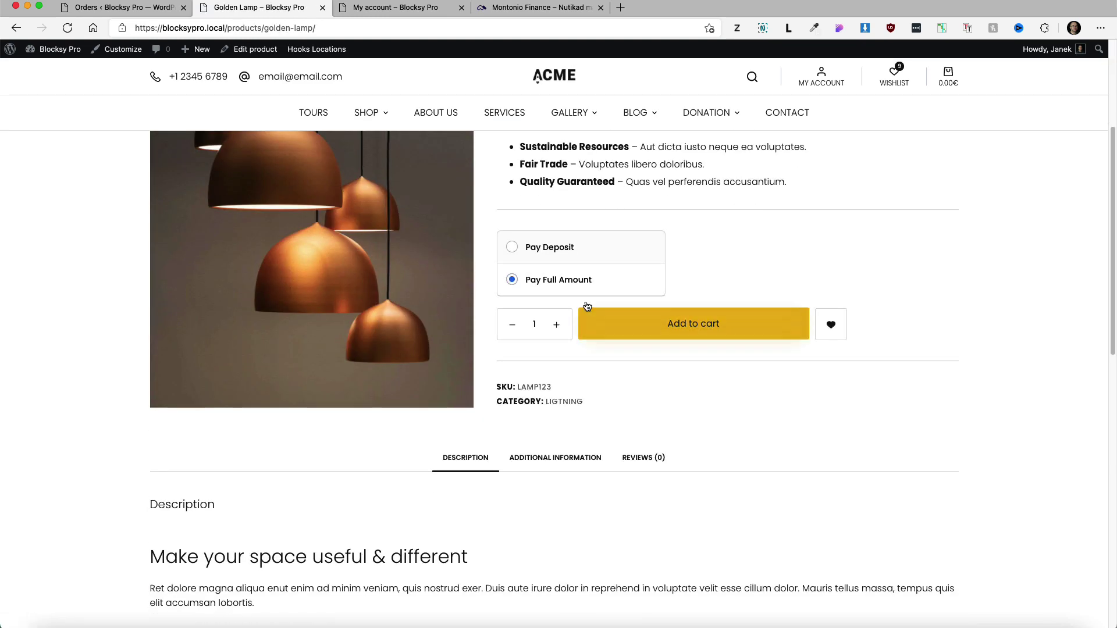
{"action": "left_click", "coordinate": [562, 250]}
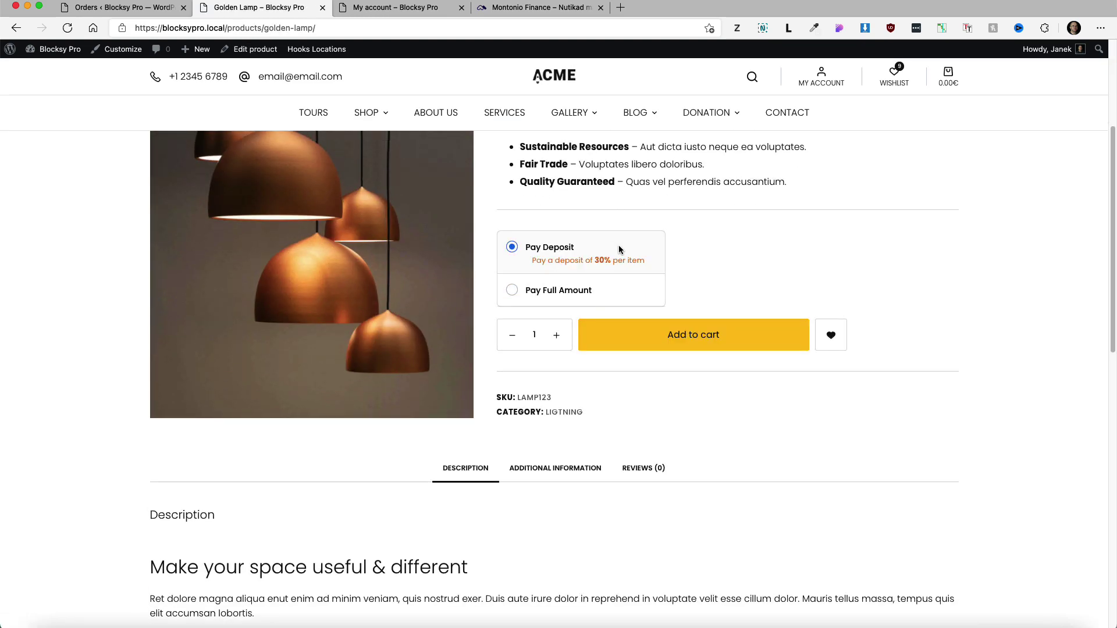
{"action": "left_click", "coordinate": [699, 341]}
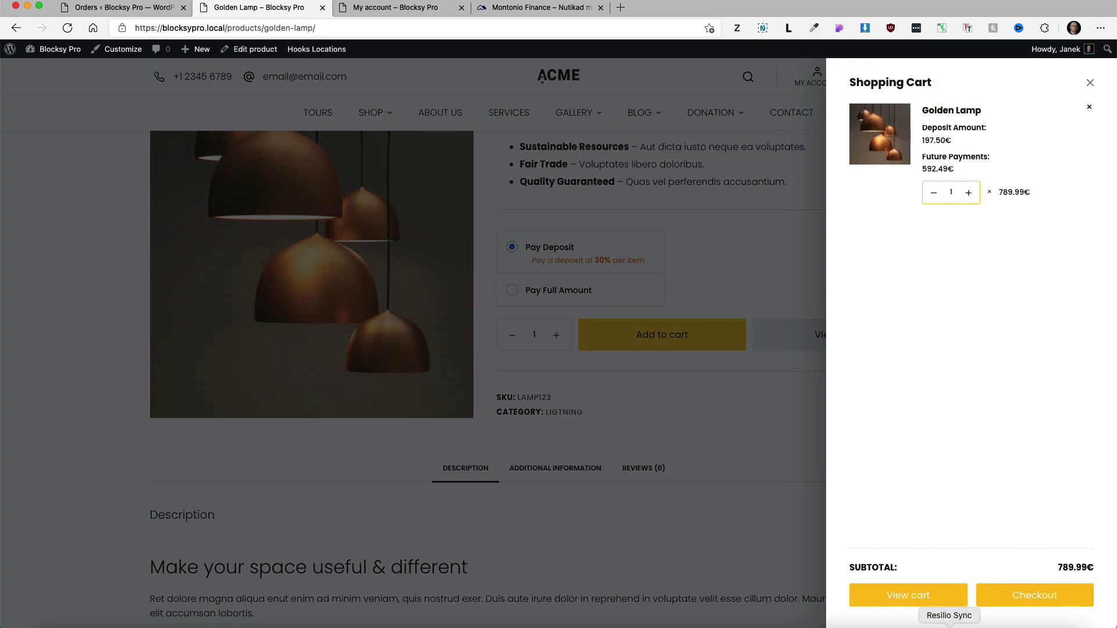
- Check out the Golden Lamp, review the deposit and future payment amounts, accept the terms and place the order with Cash on delivery
{"action": "left_click", "coordinate": [1033, 601]}
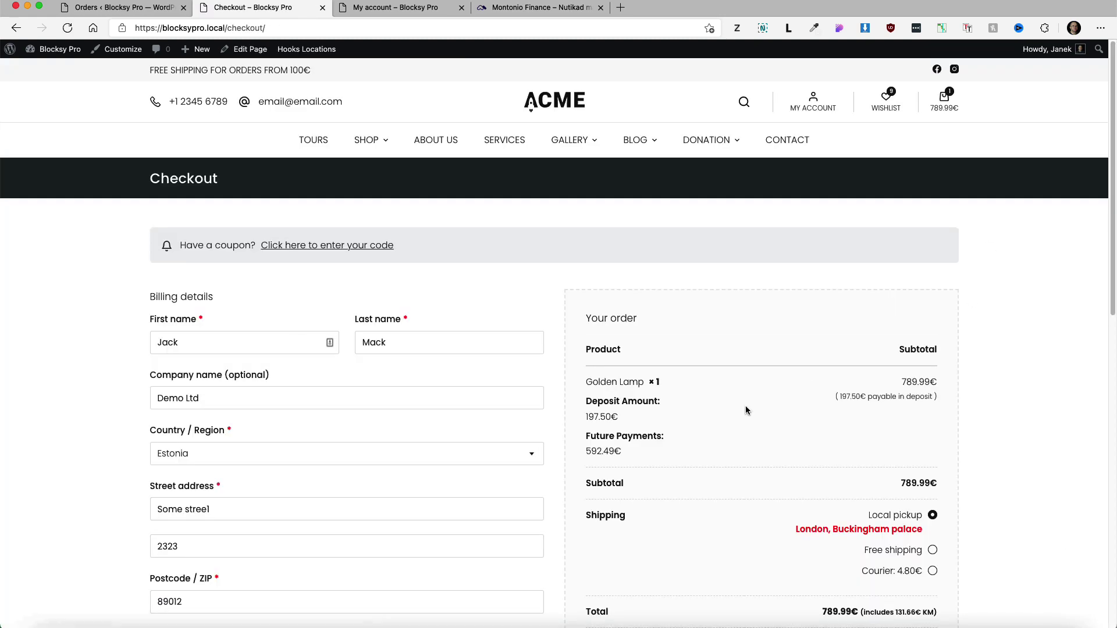
{"action": "scroll", "coordinate": [710, 404], "scroll_direction": "down", "scroll_amount": 8}
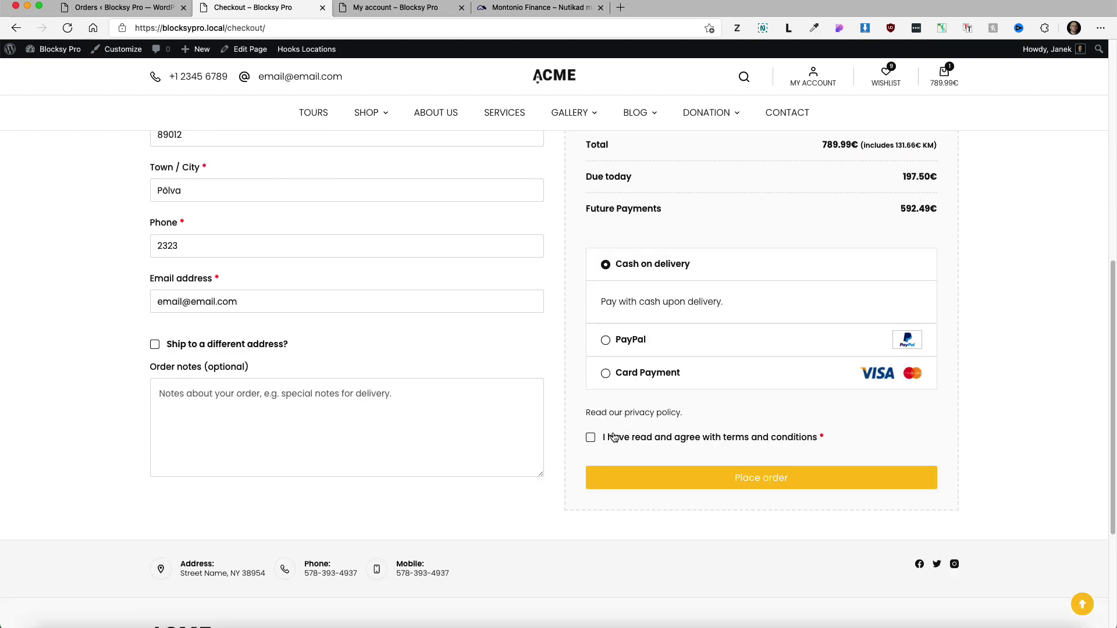
{"action": "scroll", "coordinate": [827, 461], "scroll_direction": "up", "scroll_amount": 4}
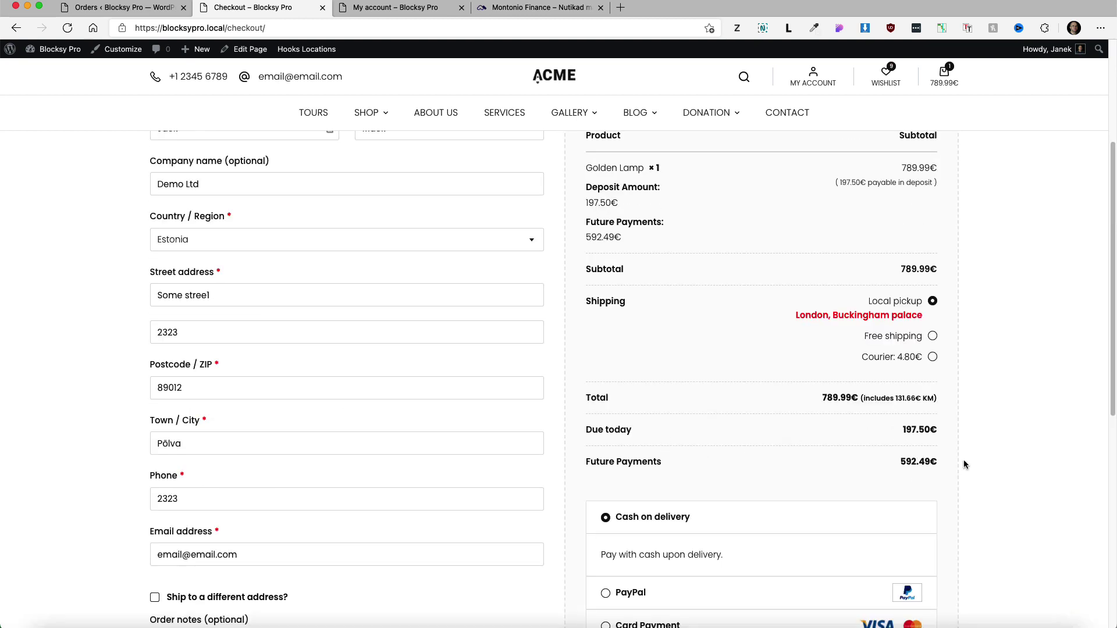
{"action": "scroll", "coordinate": [971, 462], "scroll_direction": "down", "scroll_amount": 6}
{"action": "left_click", "coordinate": [766, 378]}
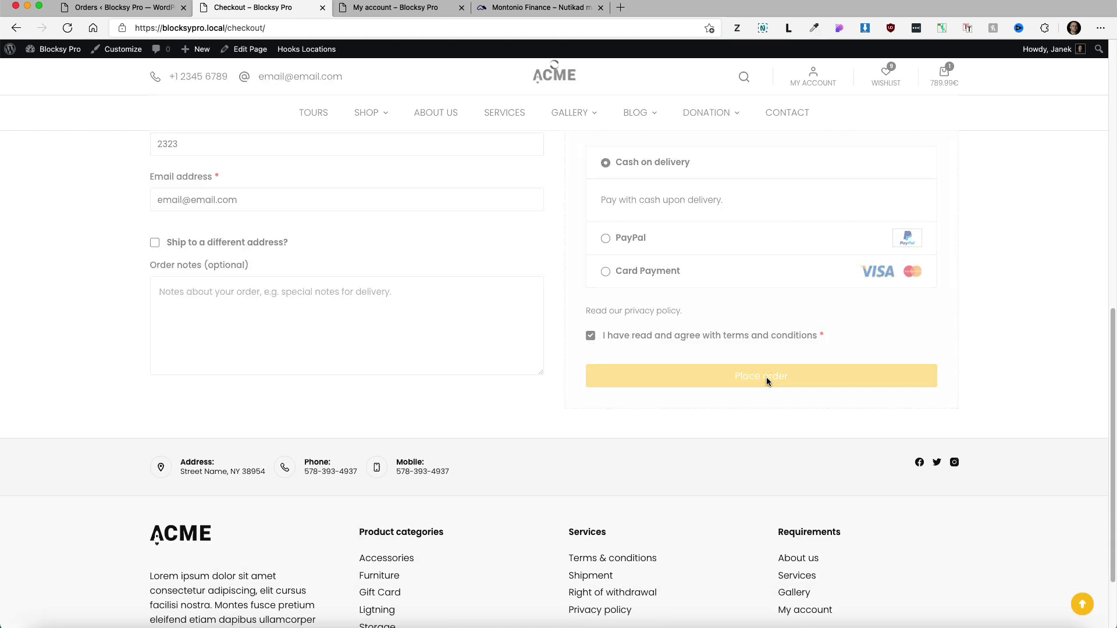
- Reload the WooCommerce orders list, open the new Golden Lamp order, set its status to Partially Paid and update it
{"action": "left_click", "coordinate": [87, 9]}
{"action": "left_click", "coordinate": [69, 28]}
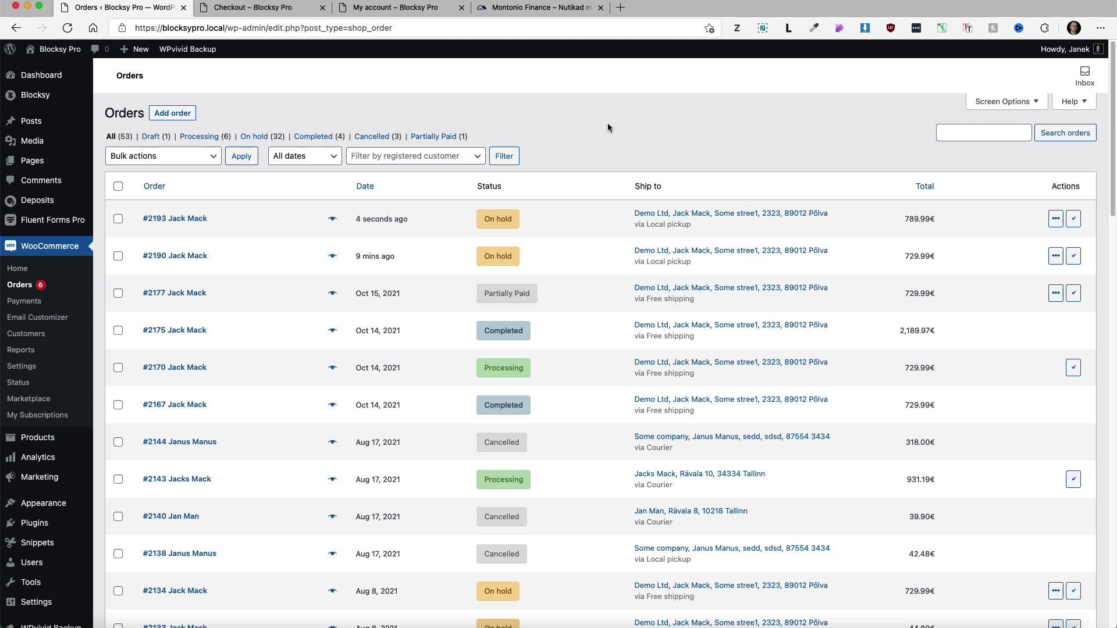
{"action": "mouse_move", "coordinate": [503, 292]}
{"action": "left_click", "coordinate": [177, 219]}
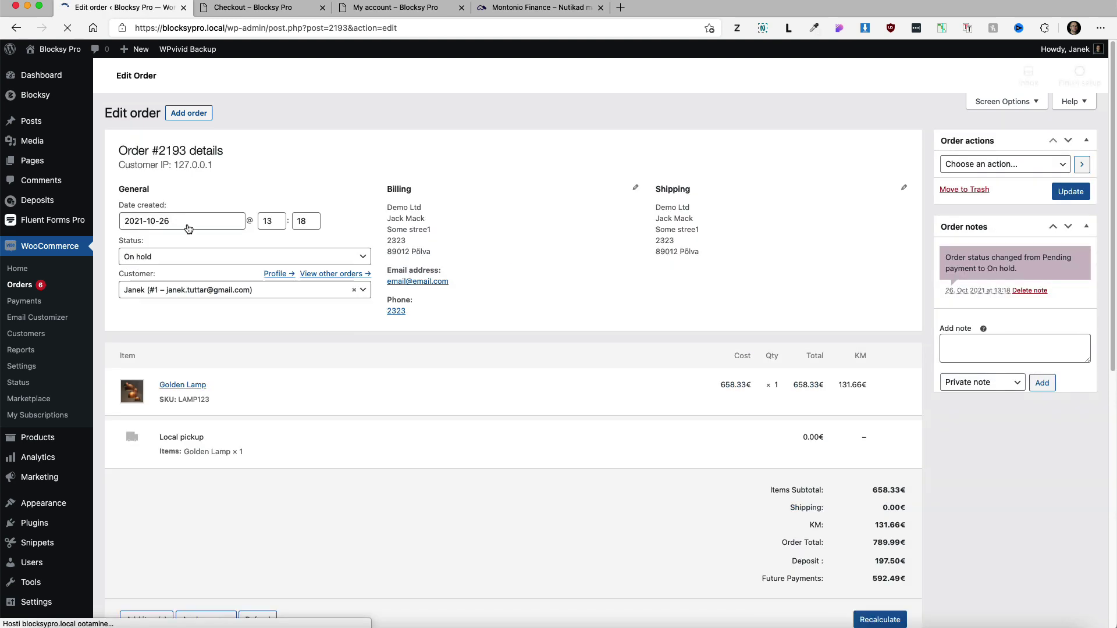
{"action": "left_click", "coordinate": [189, 256]}
{"action": "left_click", "coordinate": [163, 293]}
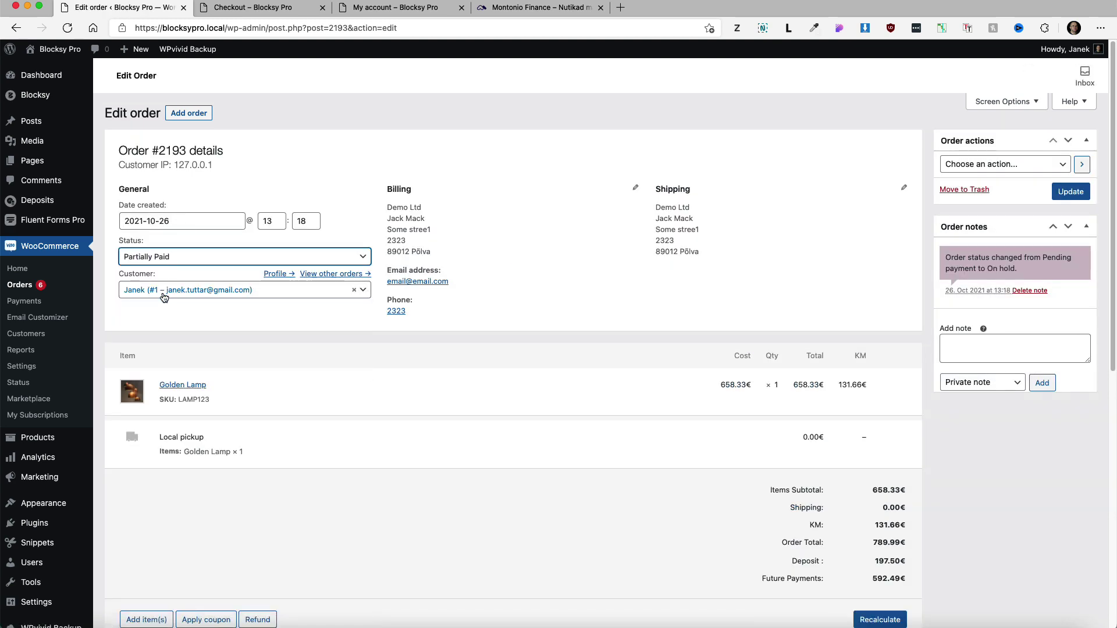
{"action": "left_click", "coordinate": [1073, 195]}
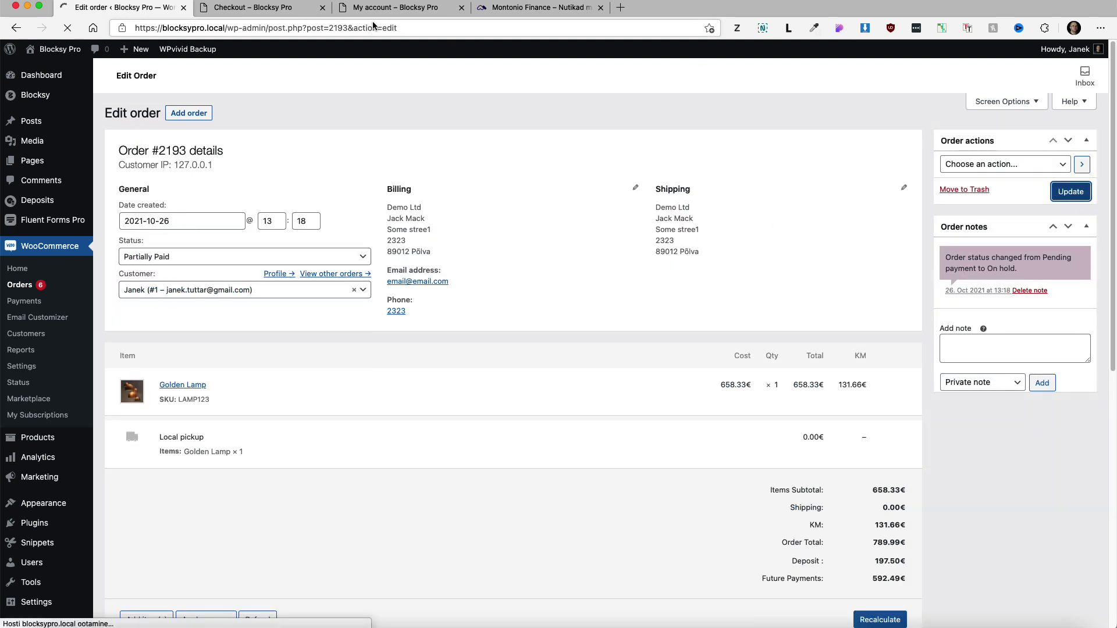
- Reload the customer's My account orders page and compare the statuses and actions of the two latest orders
{"action": "left_click", "coordinate": [393, 8]}
{"action": "left_click", "coordinate": [68, 28]}
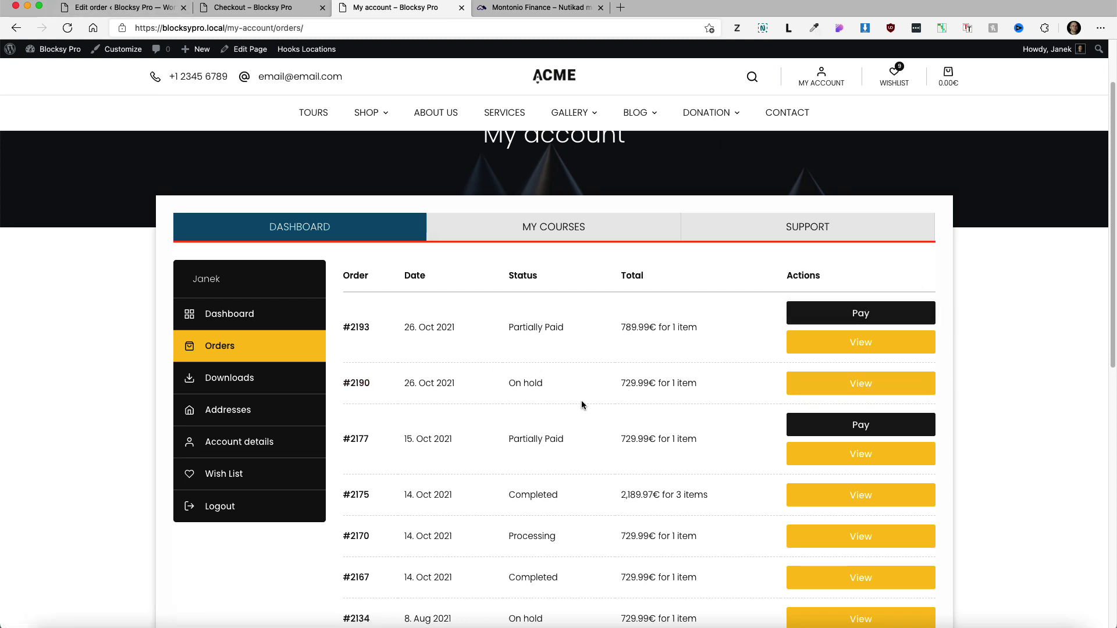
{"action": "left_click_drag", "start_coordinate": [548, 386], "coordinate": [522, 385]}
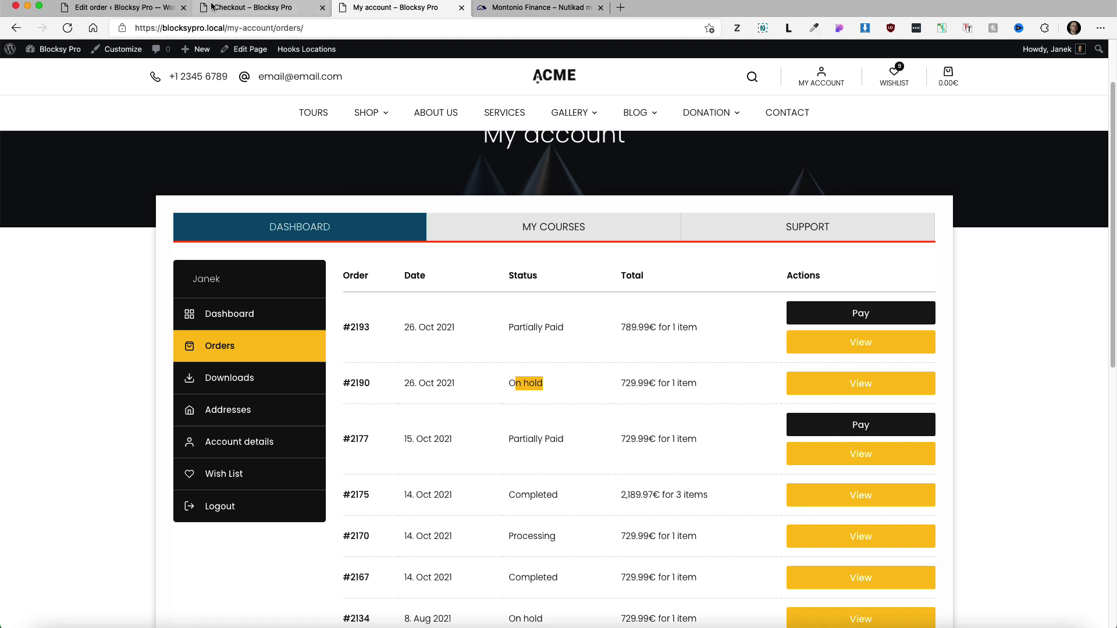
- Set the recent on-hold Blue Umbral order's status to Partially Paid, update it, and reload the customer's My account orders
{"action": "left_click", "coordinate": [120, 8]}
{"action": "left_click", "coordinate": [25, 288]}
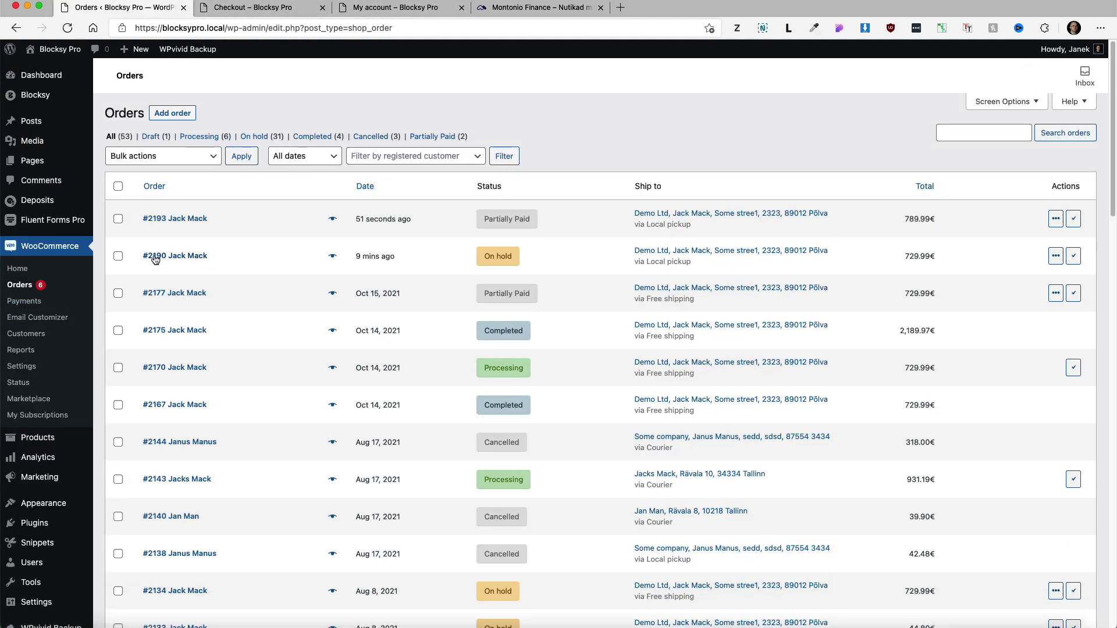
{"action": "left_click", "coordinate": [156, 258]}
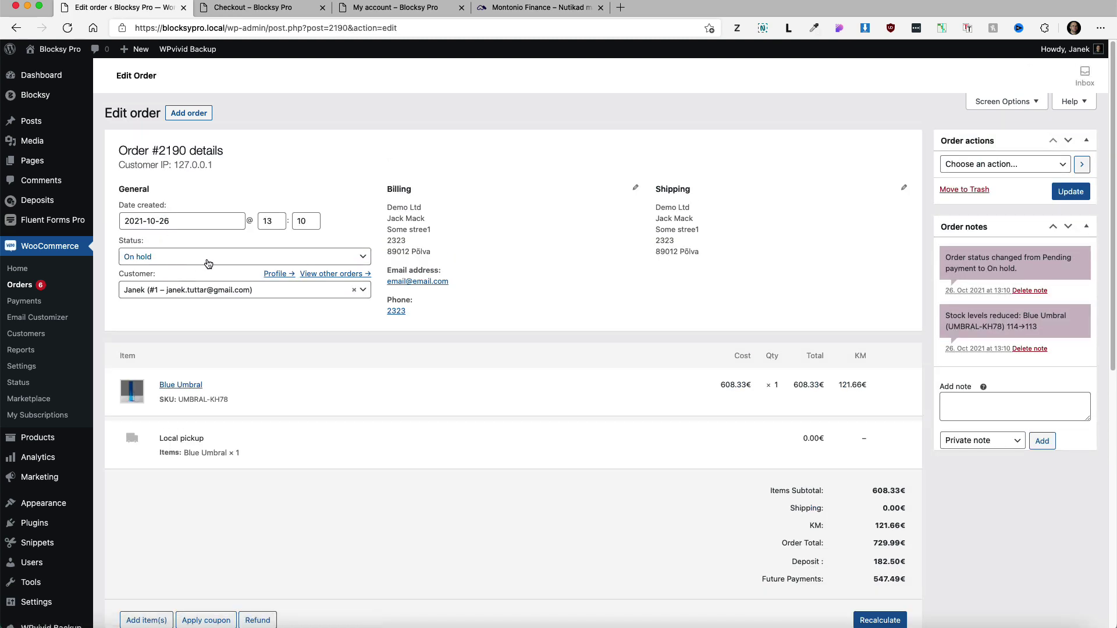
{"action": "left_click", "coordinate": [198, 256]}
{"action": "left_click", "coordinate": [173, 294]}
{"action": "left_click", "coordinate": [1063, 190]}
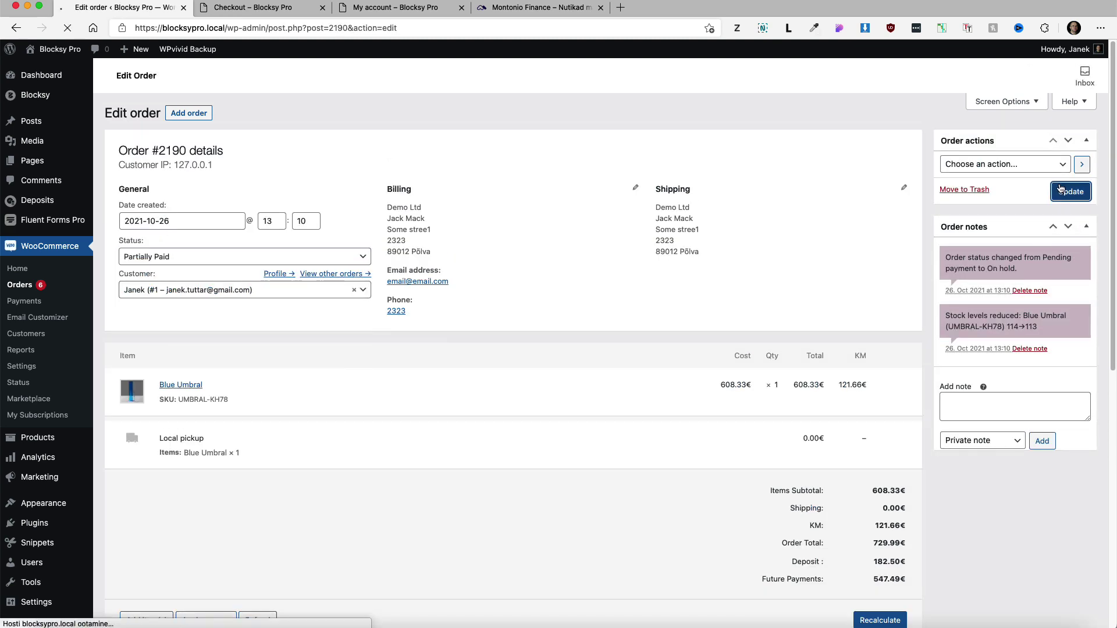
{"action": "left_click", "coordinate": [396, 7]}
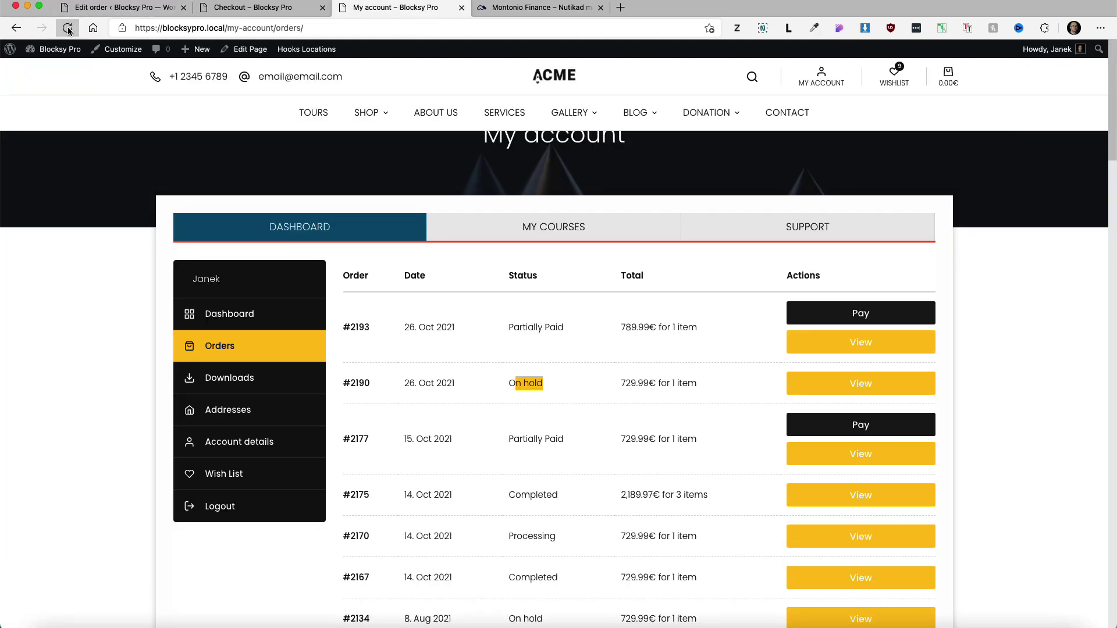
{"action": "left_click", "coordinate": [68, 28]}
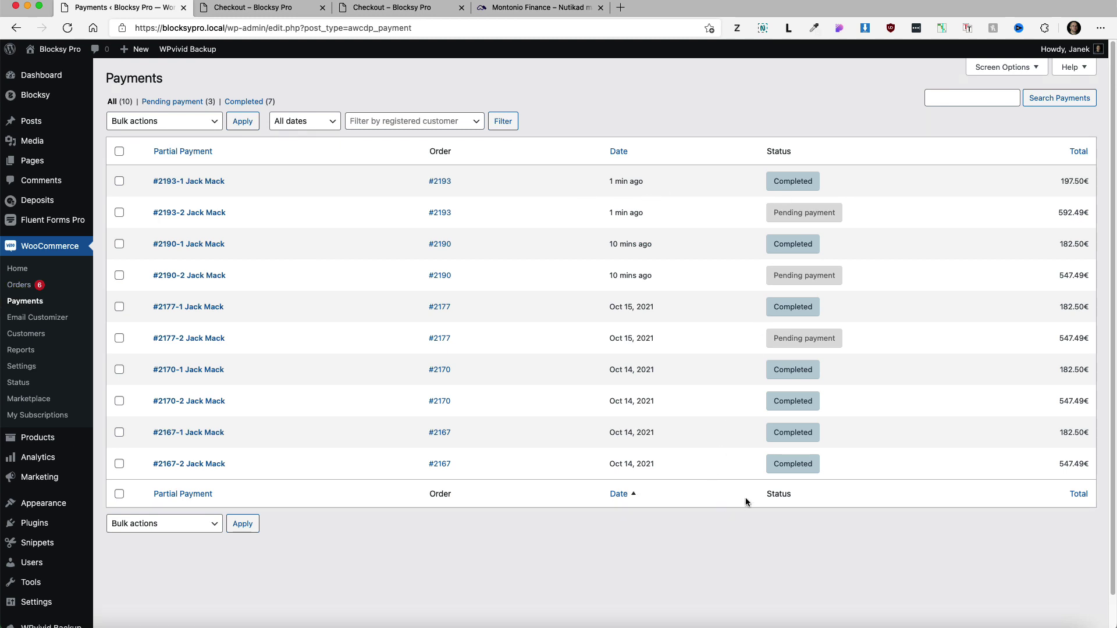
- Inspect the details of the Golden Lamp order's deposit payment and return to the Payments list
{"action": "left_click", "coordinate": [221, 181]}
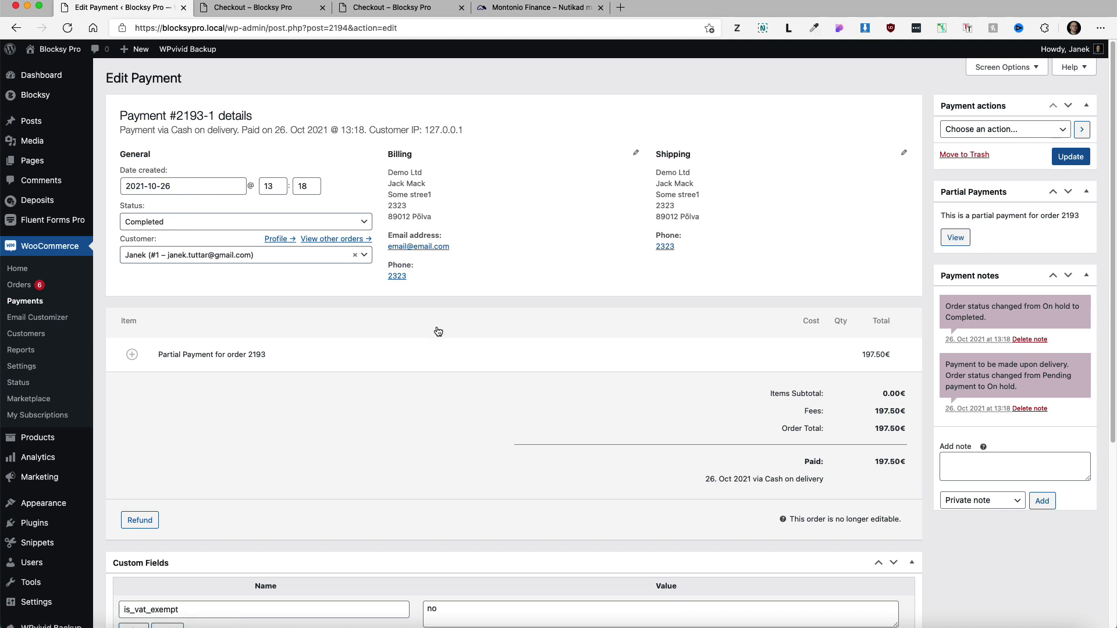
{"action": "key", "text": "super+bracketleft"}
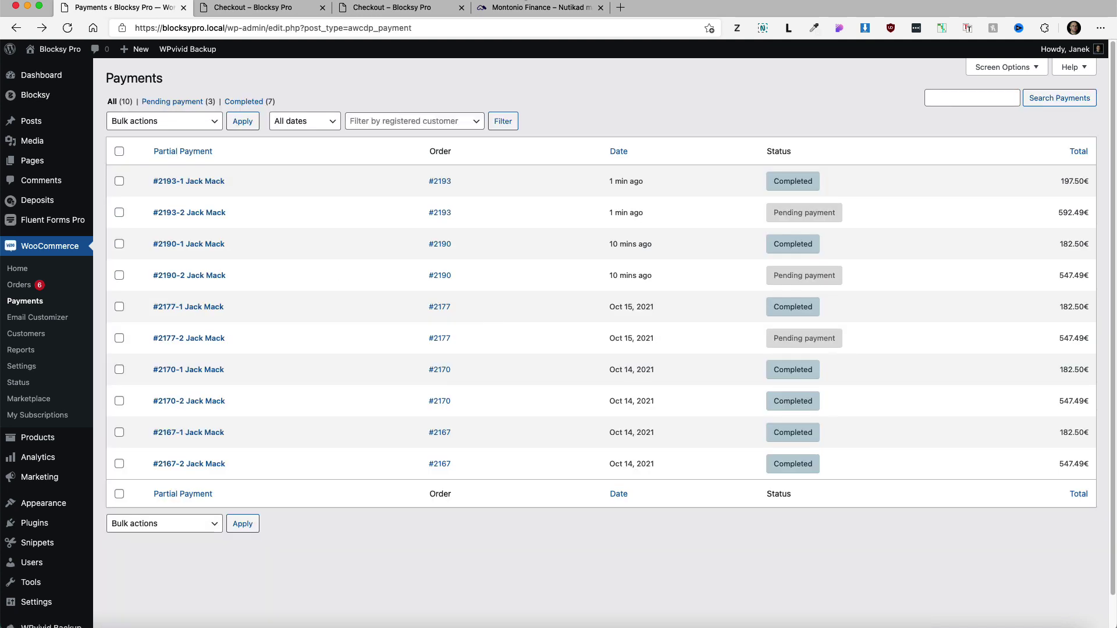